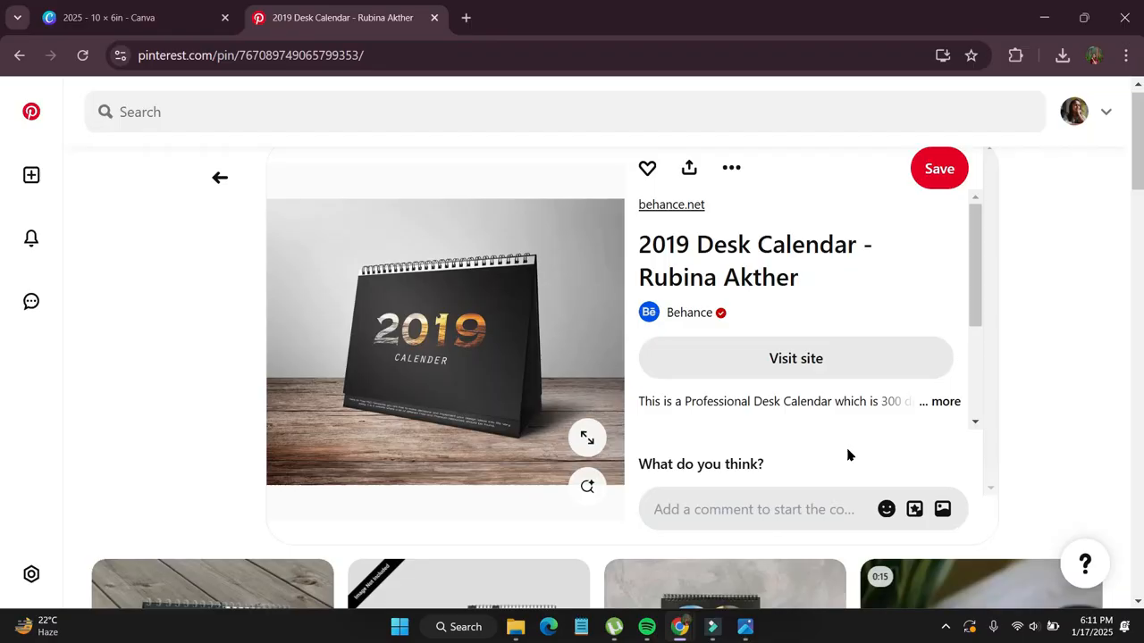
# Browse the desk calendar designs suggested under the 2019 desk calendar pin for inspiration.
pyautogui.scroll(-5, 847, 455)
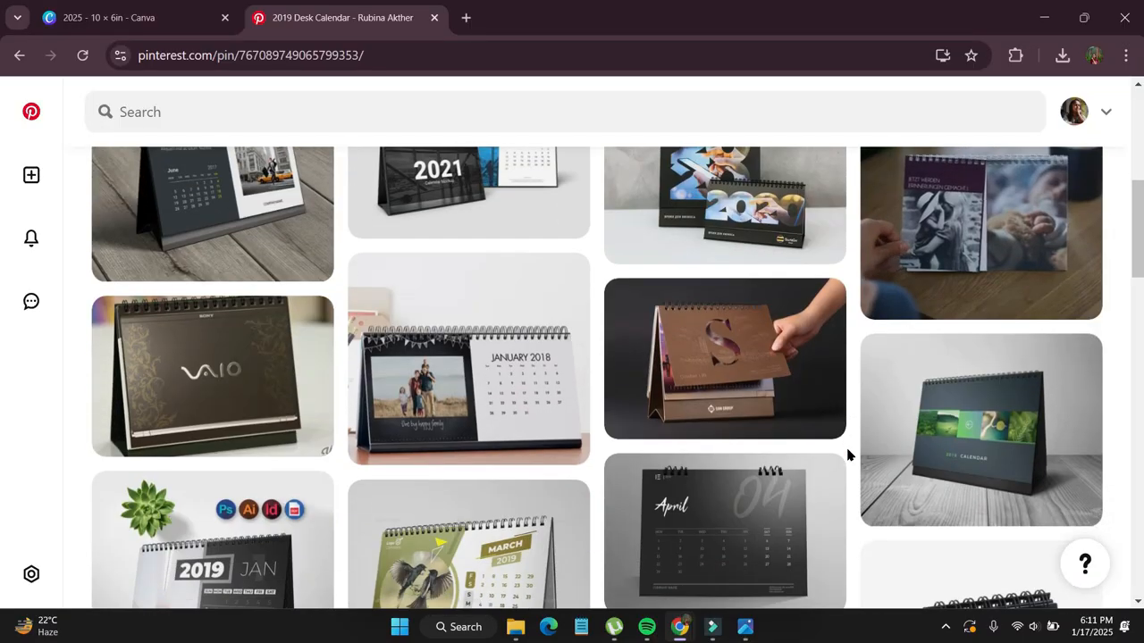
pyautogui.scroll(-5, 847, 455)
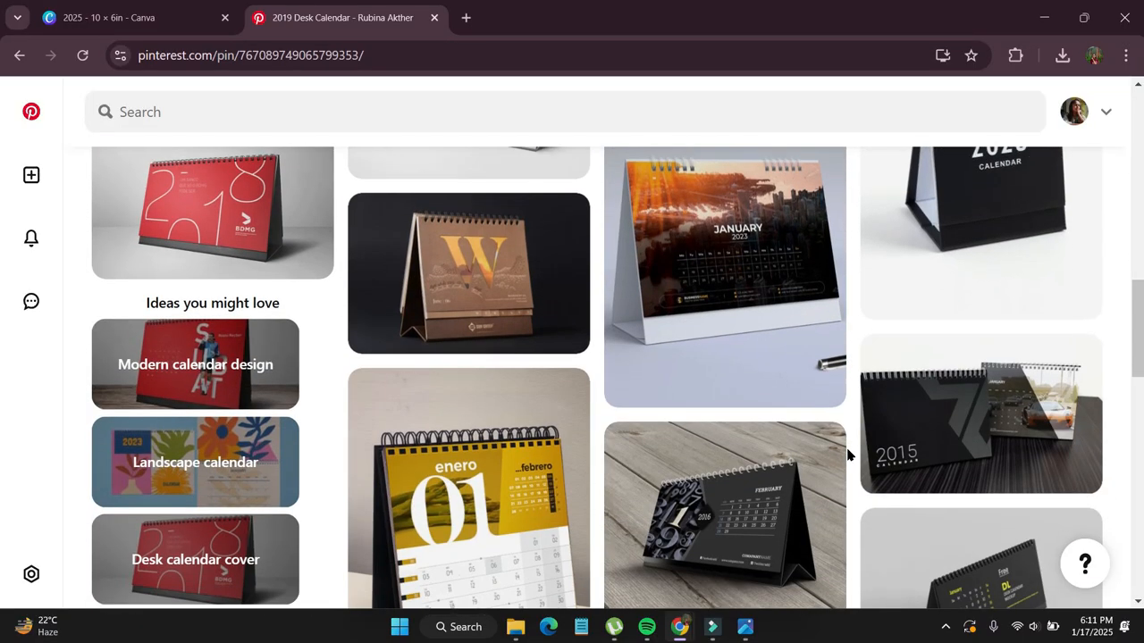
pyautogui.scroll(-6, 848, 455)
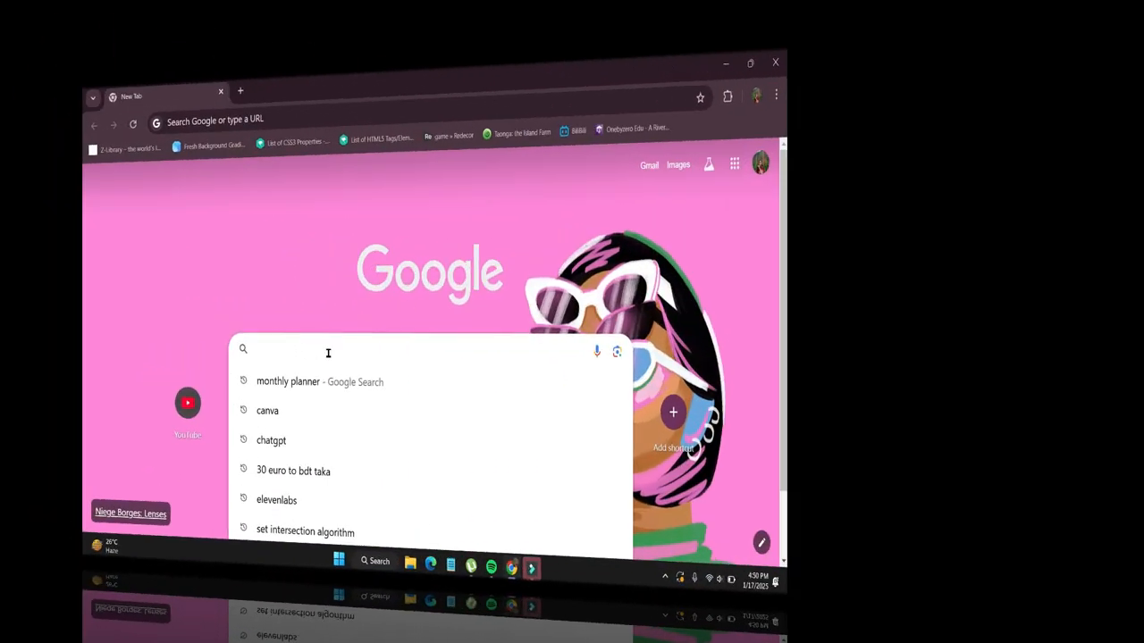
# Search Google for "canva" and open the Canva website from the results.
pyautogui.write('anv')
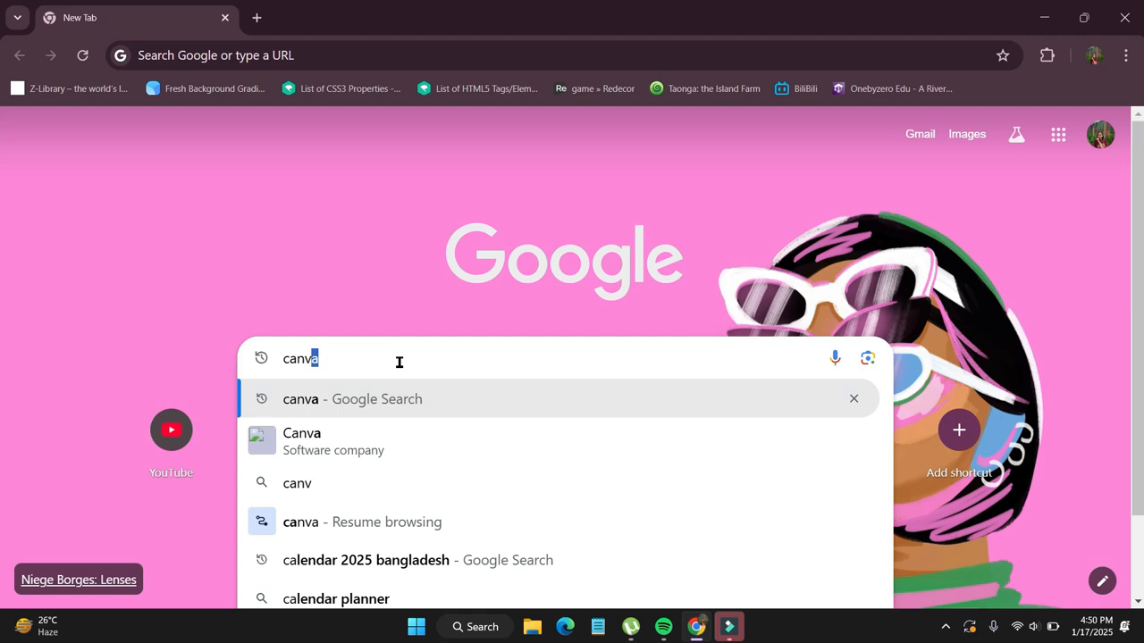
pyautogui.write('a')
pyautogui.press('Return')
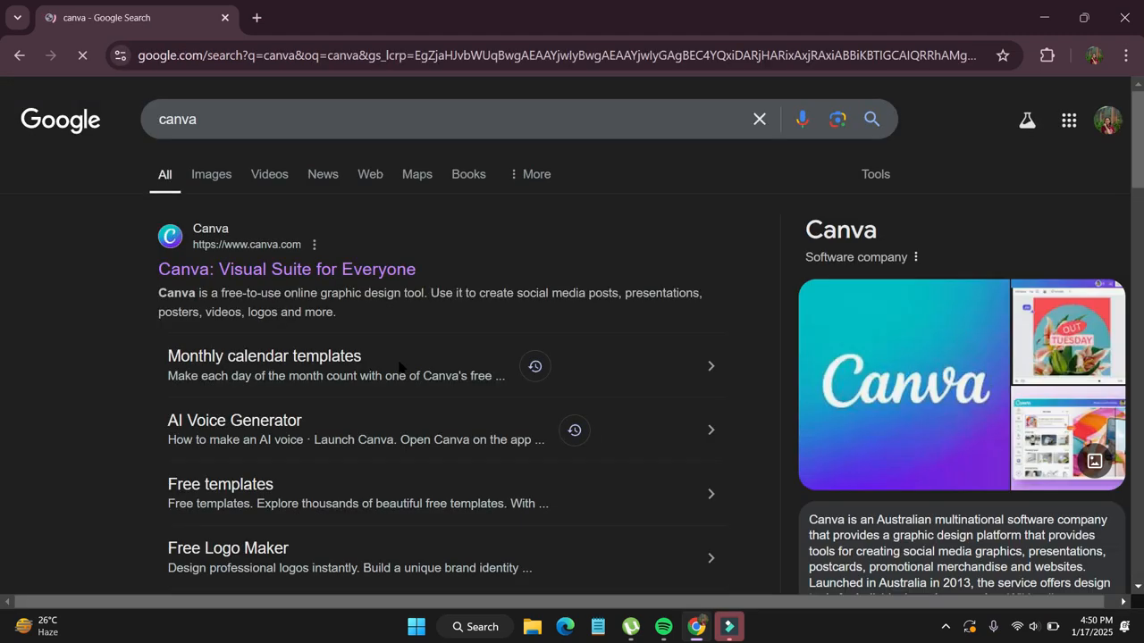
pyautogui.click(261, 271)
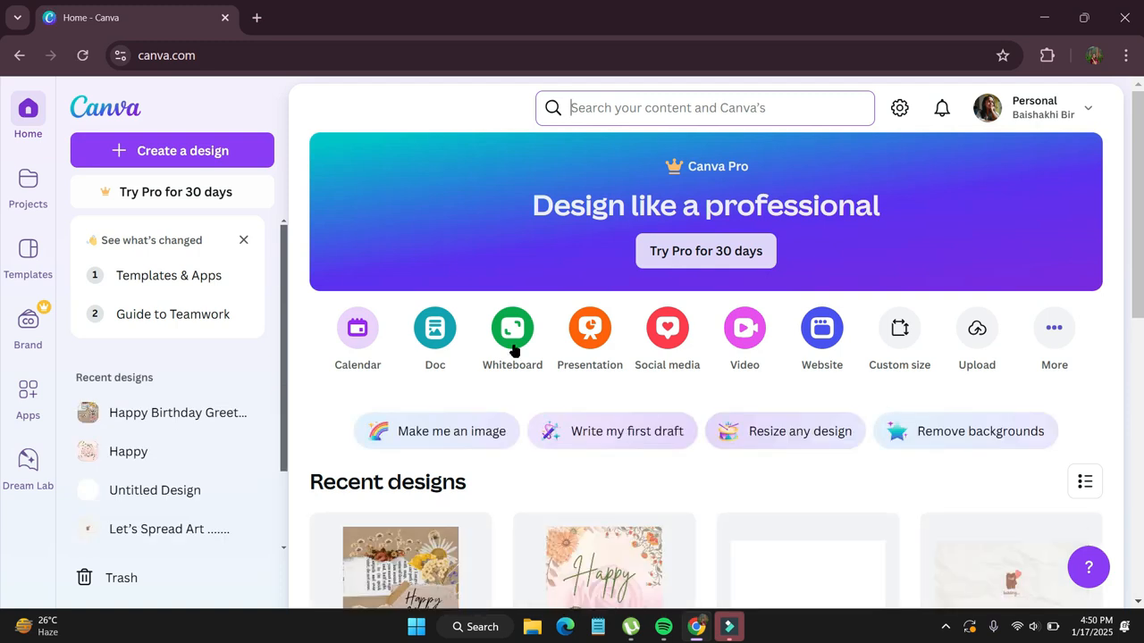
# Create a new custom-size design 10 in wide and 6 in high.
pyautogui.click(896, 332)
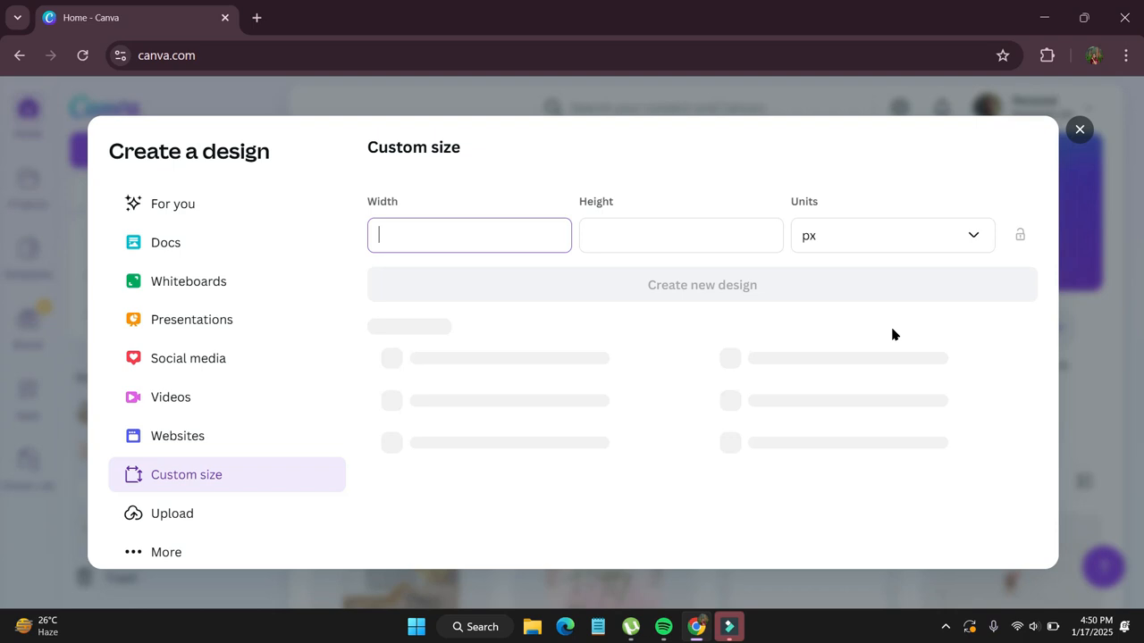
pyautogui.click(951, 242)
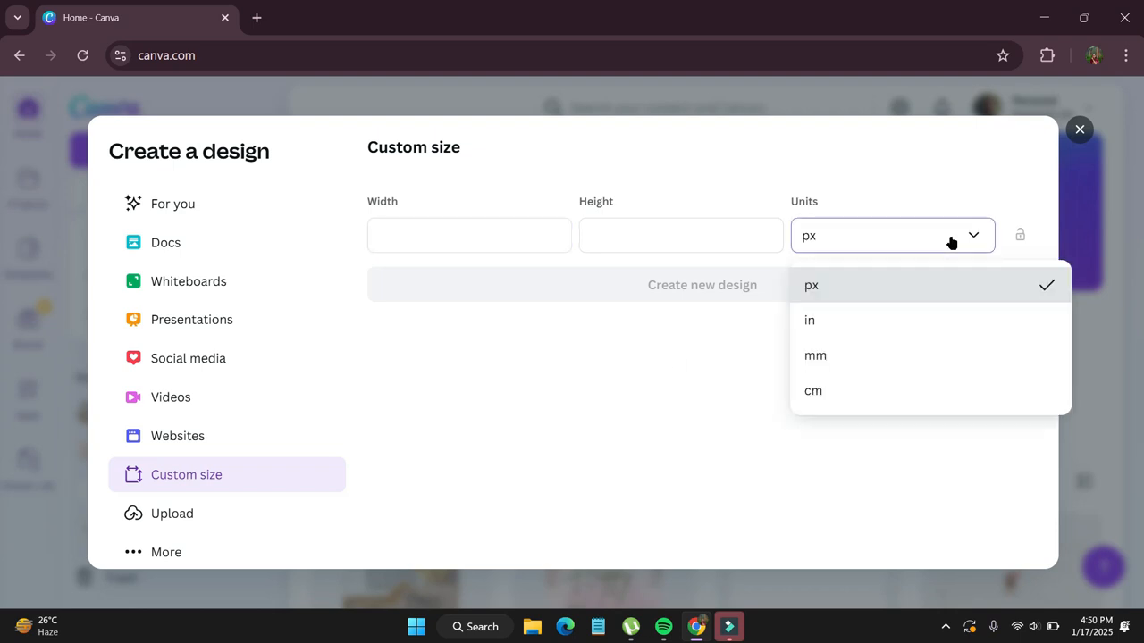
pyautogui.click(939, 320)
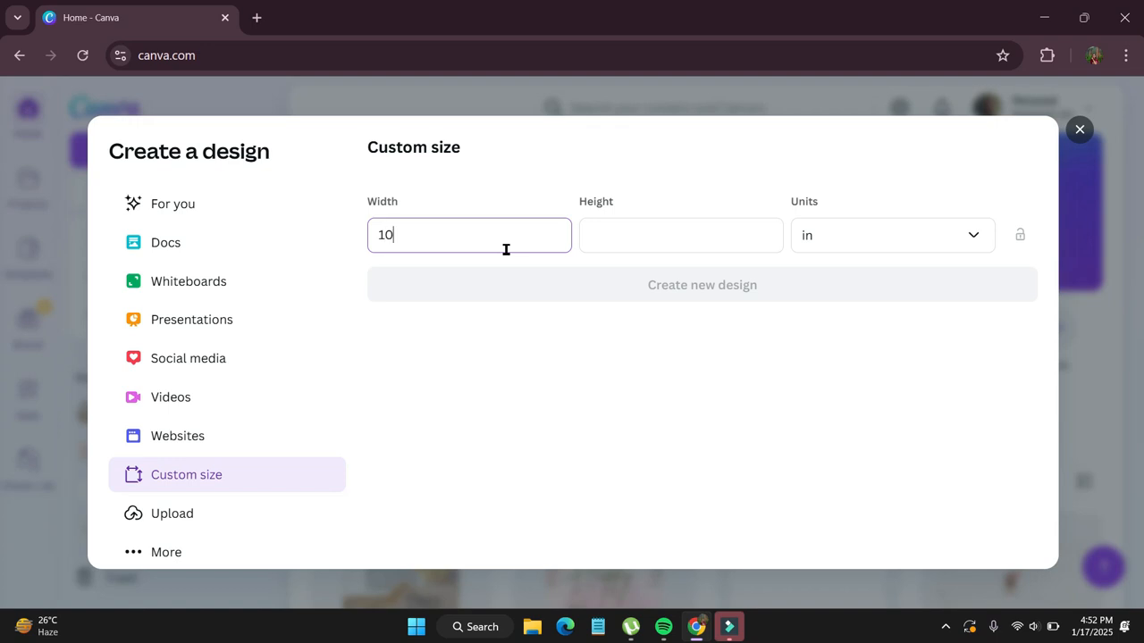
pyautogui.click(671, 241)
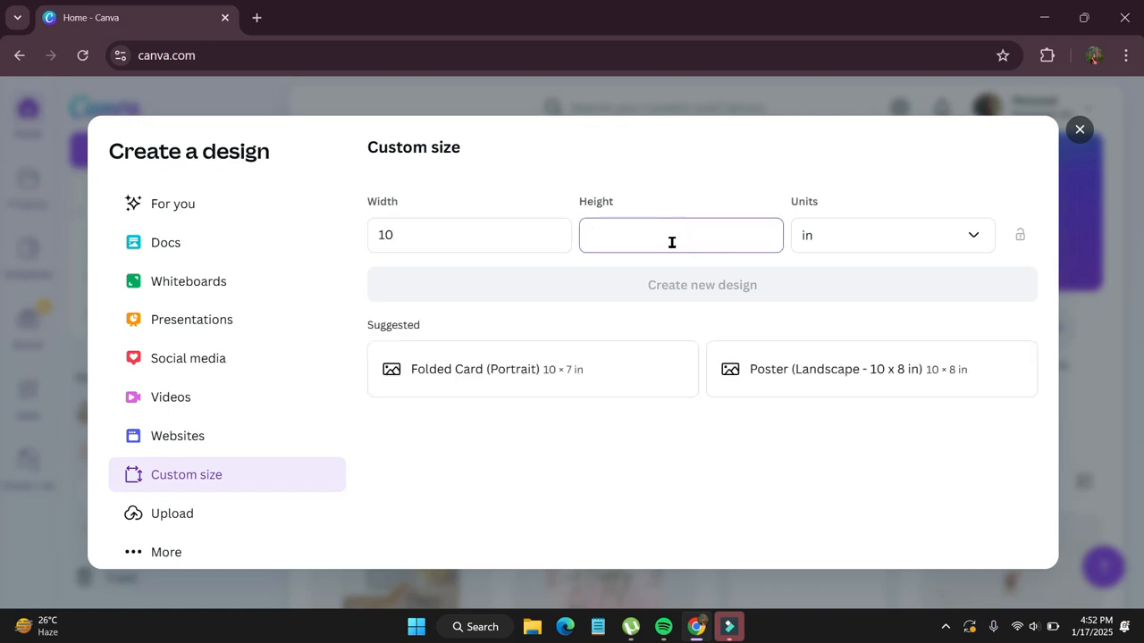
pyautogui.write('6')
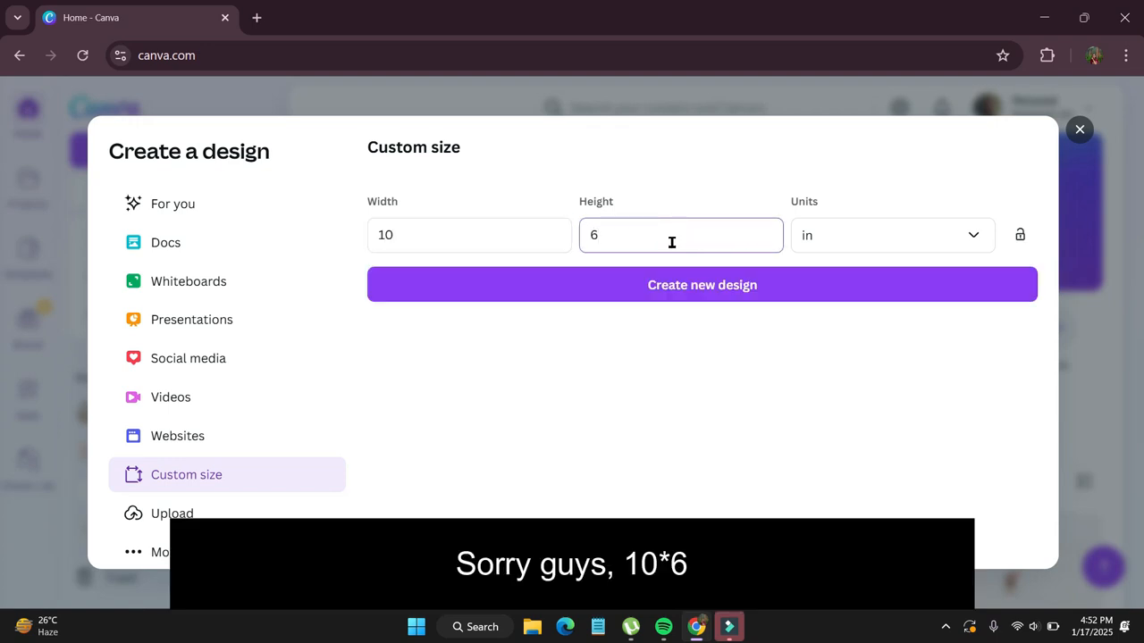
pyautogui.click(662, 284)
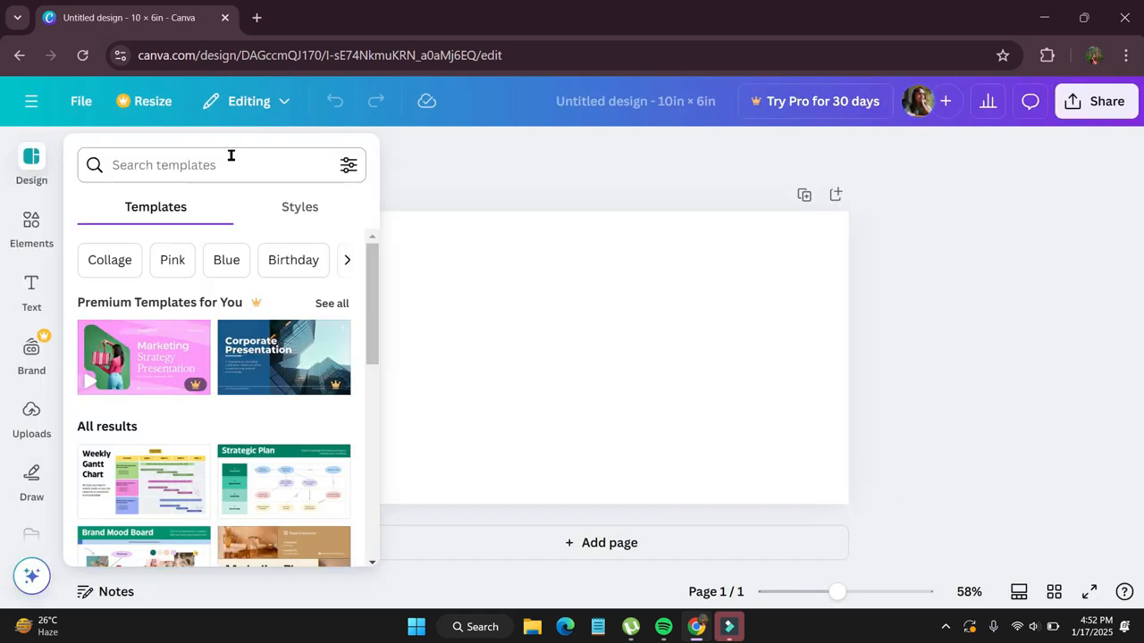
# Search the photo elements for "black background", add the plain dark wood-grain photo and set it as the page background.
pyautogui.click(29, 237)
pyautogui.click(168, 168)
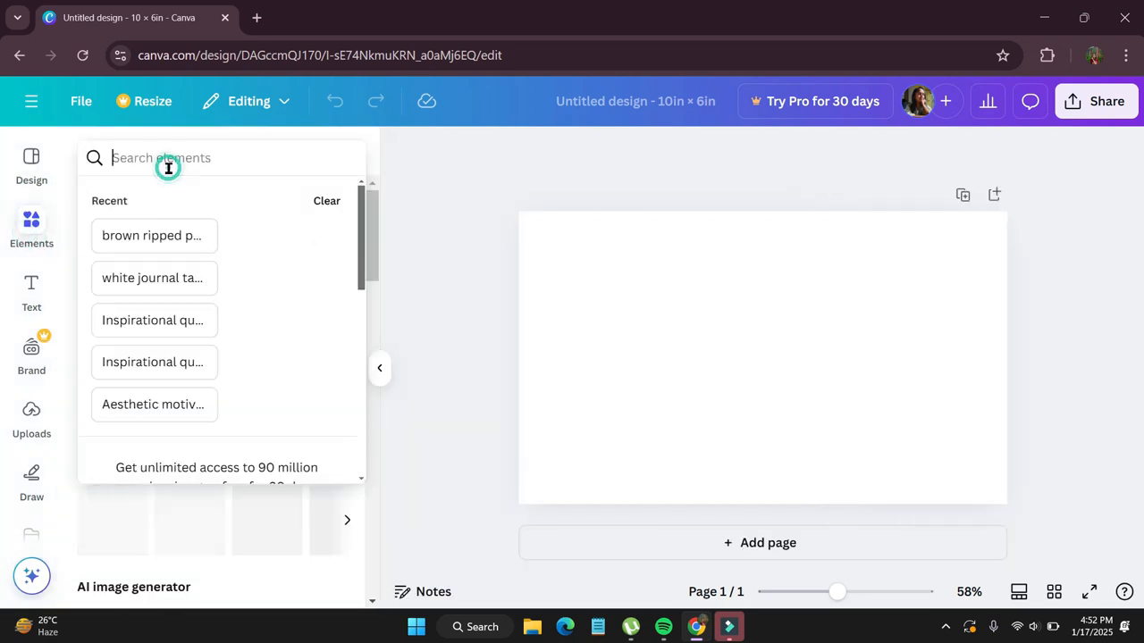
pyautogui.write('black background')
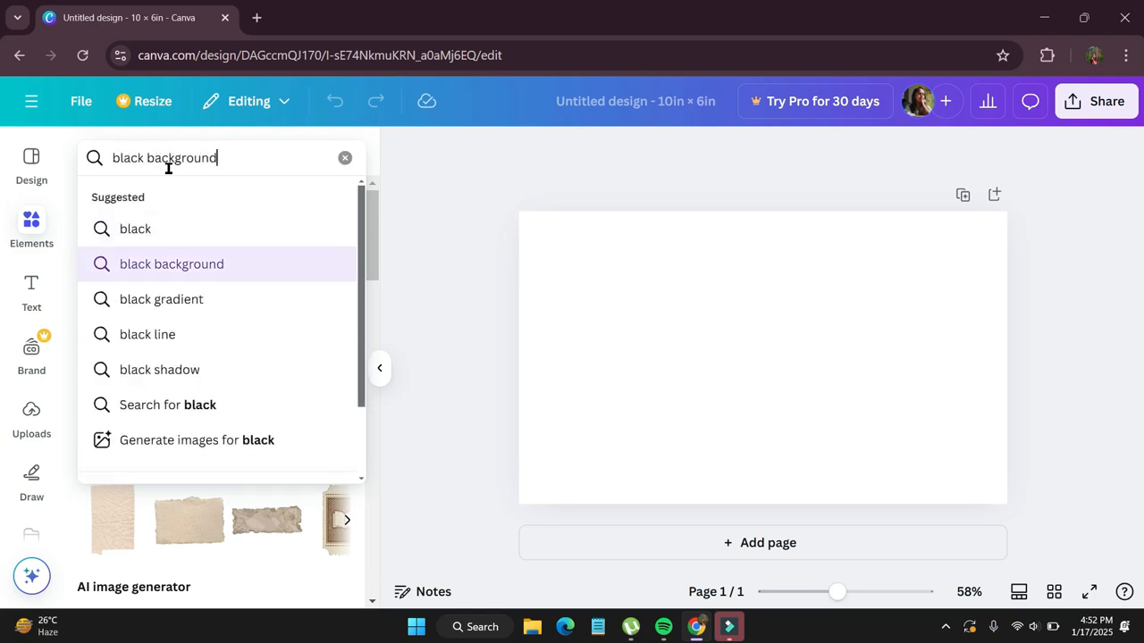
pyautogui.press('Return')
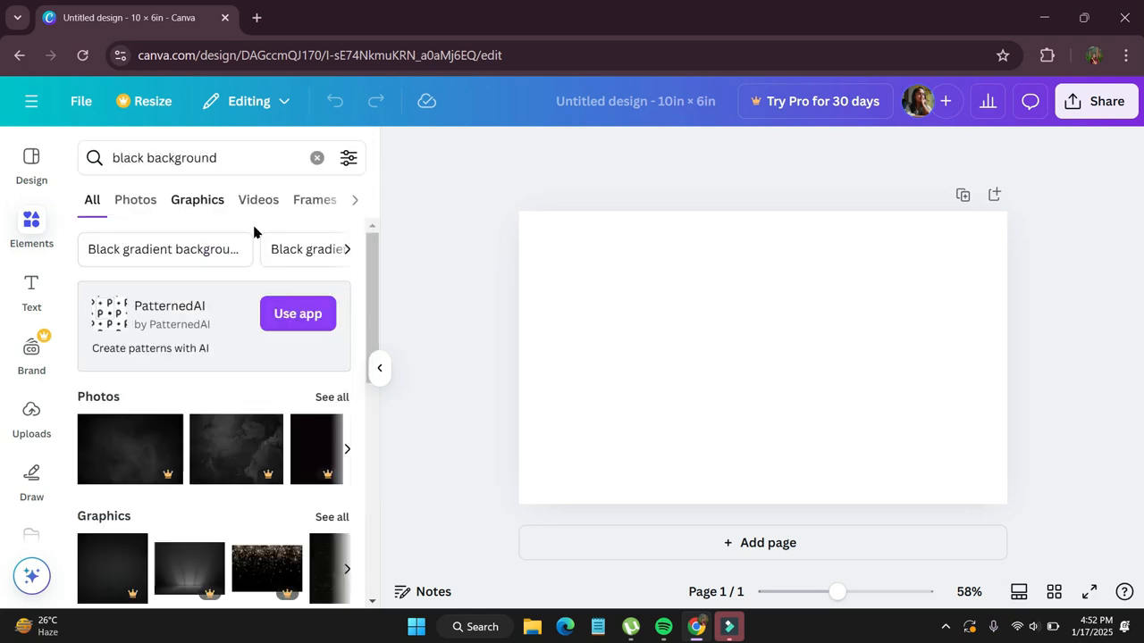
pyautogui.click(133, 202)
pyautogui.scroll(-10, 125, 397)
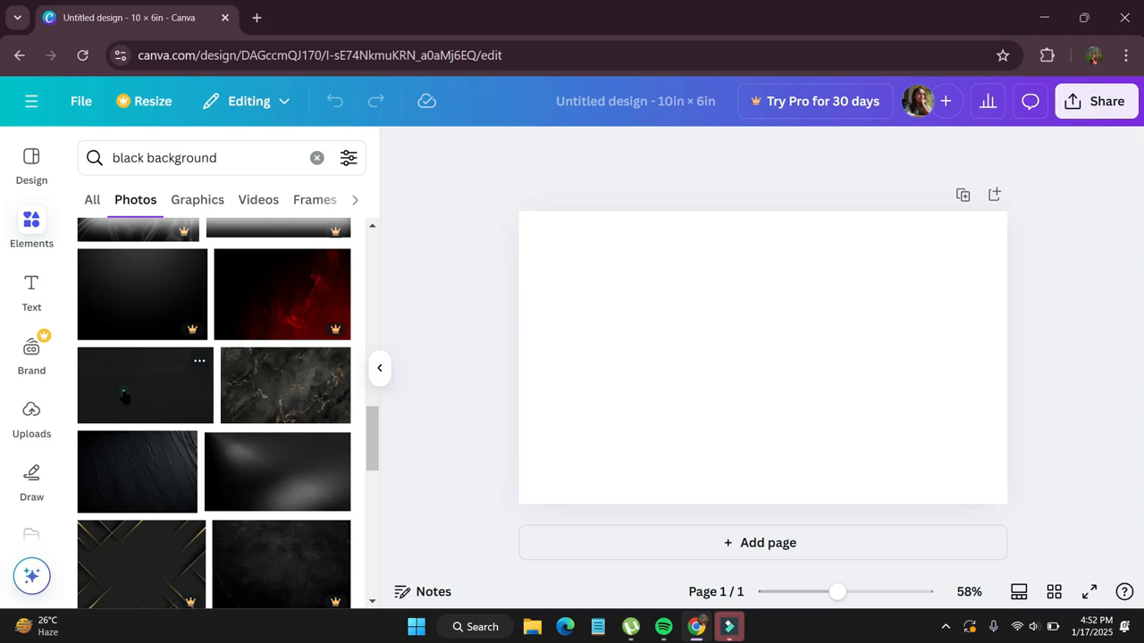
pyautogui.click(125, 397)
pyautogui.rightClick(715, 349)
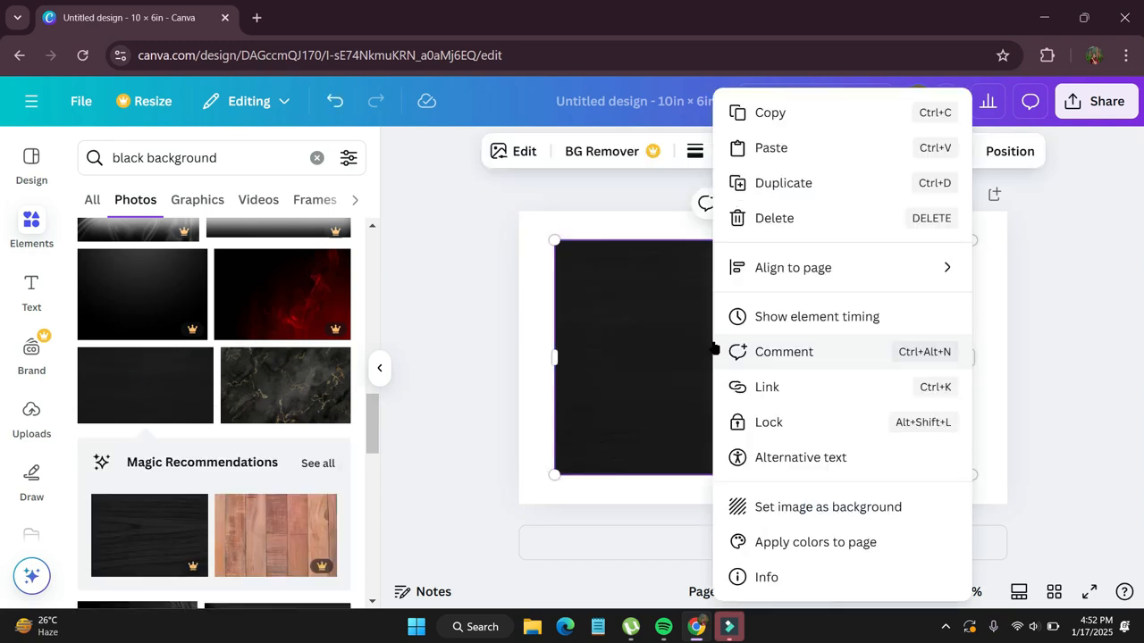
pyautogui.click(788, 508)
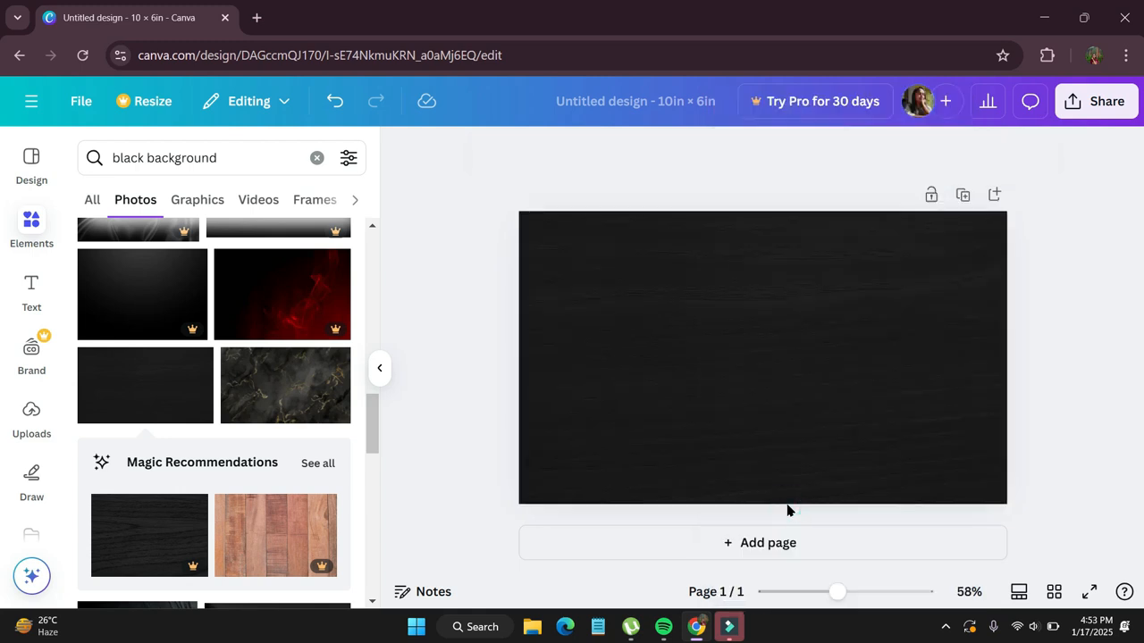
# Add a heading to the page with the text "2025".
pyautogui.click(31, 290)
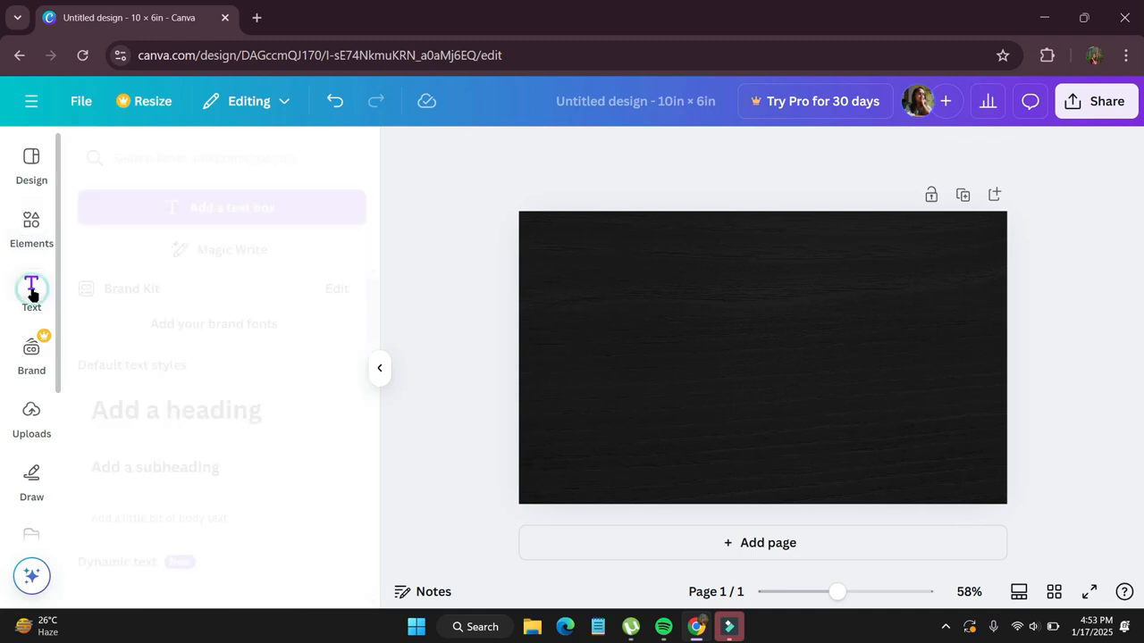
pyautogui.click(207, 411)
pyautogui.write('2025')
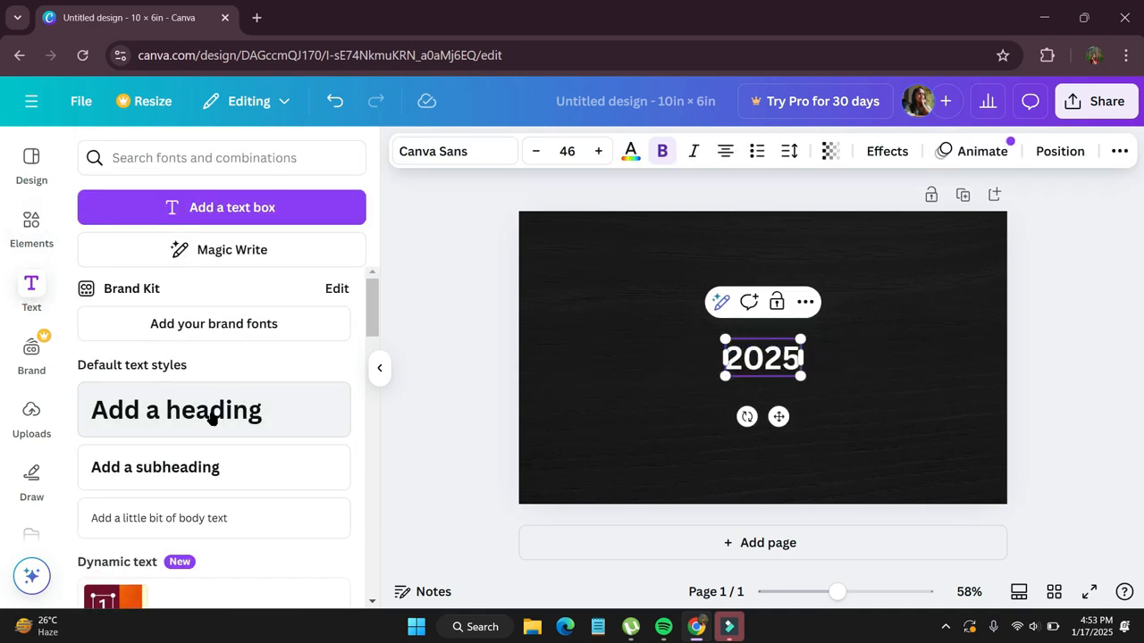
# Try several handwriting fonts on the "2025" heading and set it to Apricots.
pyautogui.click(447, 151)
pyautogui.click(166, 443)
pyautogui.click(166, 475)
pyautogui.click(124, 278)
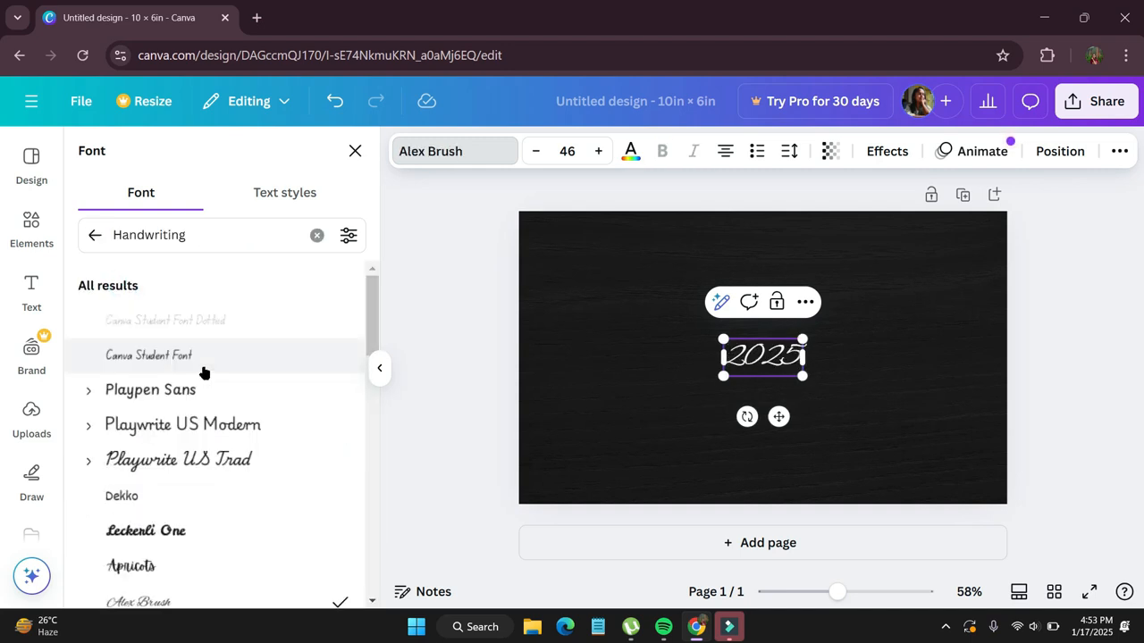
pyautogui.click(189, 459)
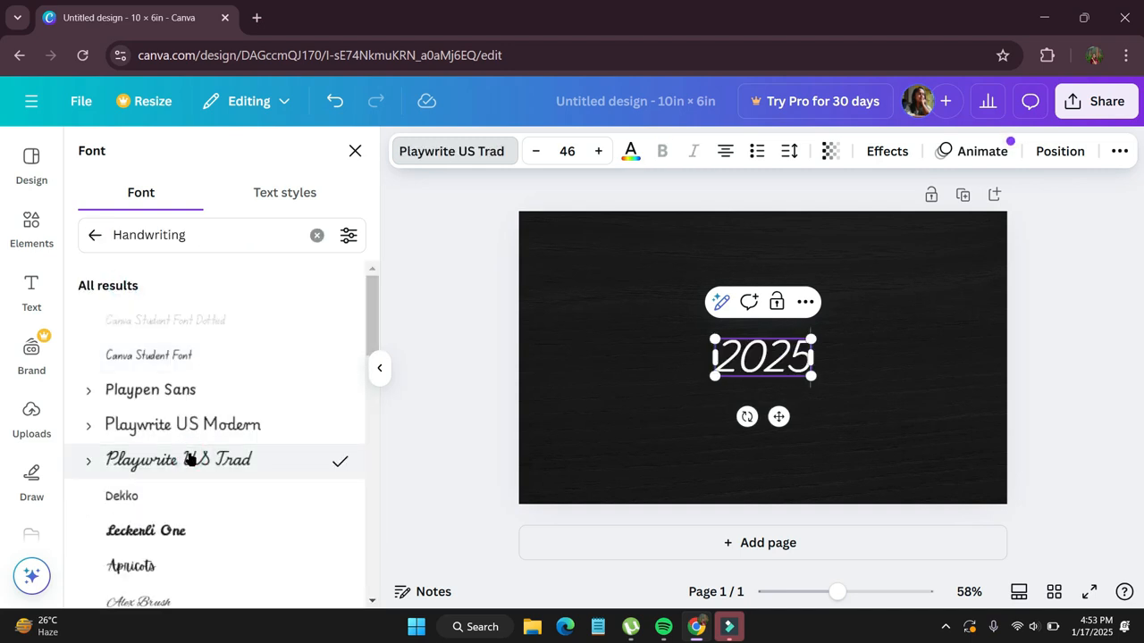
pyautogui.scroll(-1, 187, 458)
pyautogui.click(177, 458)
pyautogui.click(173, 494)
pyautogui.click(171, 527)
pyautogui.click(152, 456)
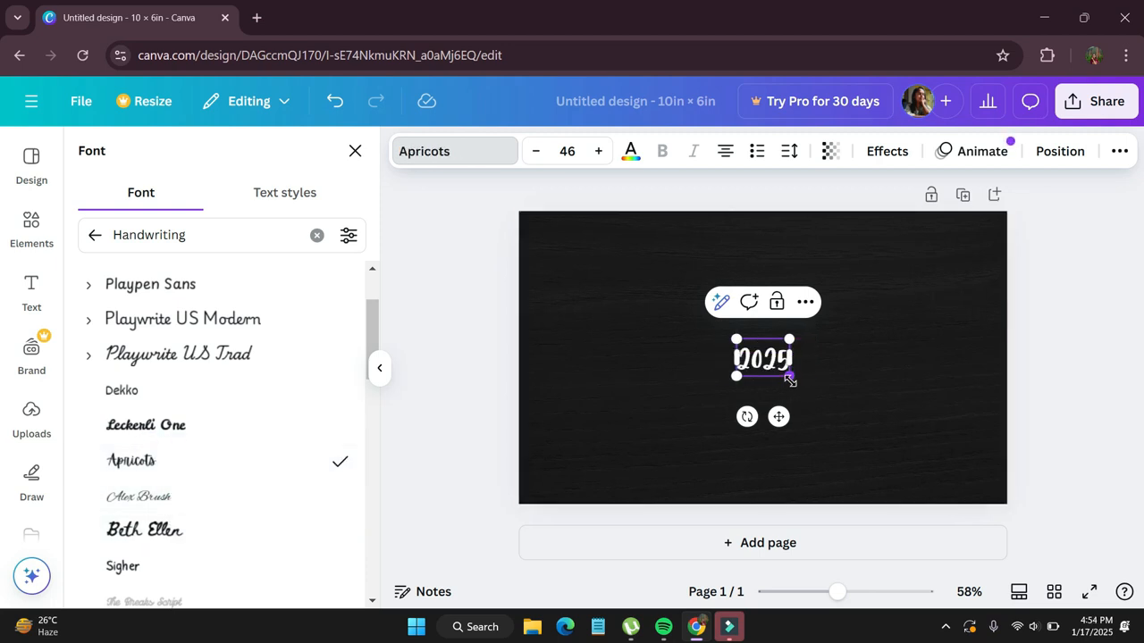
# Enlarge the "2025" heading to font size 118 and place it in the middle of the page.
pyautogui.moveTo(790, 375); pyautogui.dragTo(874, 436)
pyautogui.click(756, 408)
pyautogui.click(702, 371)
pyautogui.moveTo(783, 357); pyautogui.dragTo(743, 319)
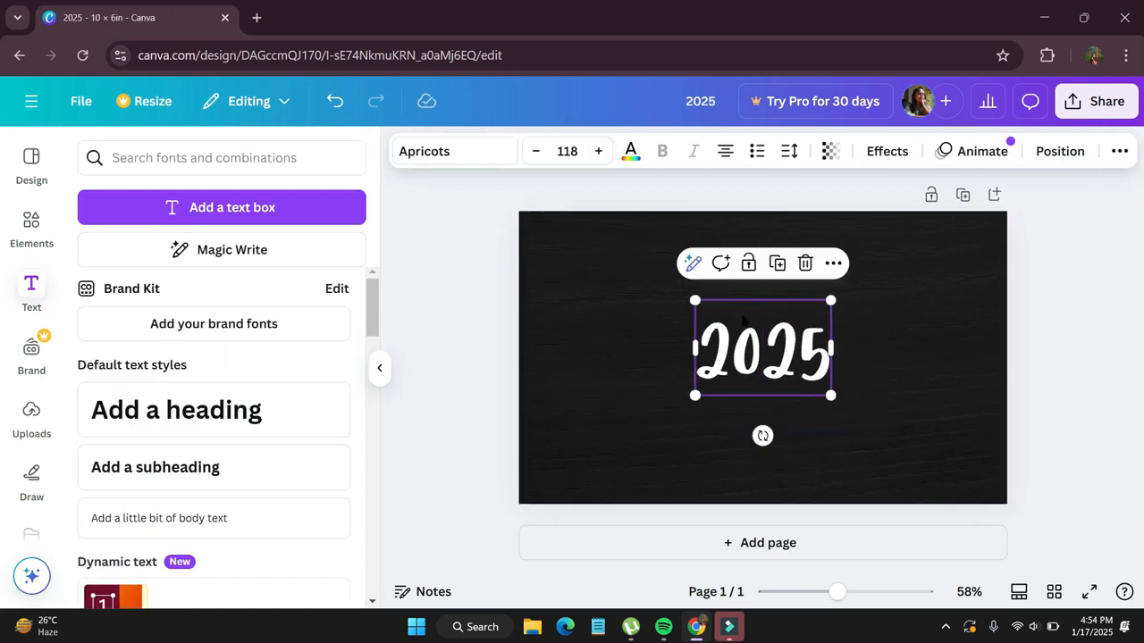
pyautogui.click(485, 460)
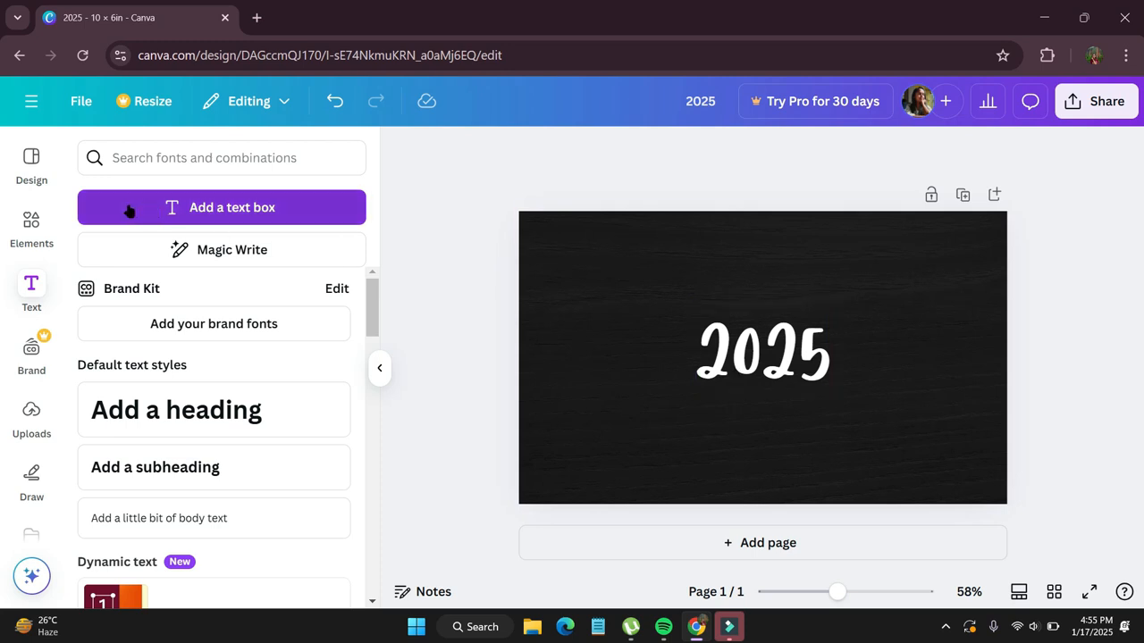
# Search the graphics for "line design", add the leafy vine divider and place it directly below the "2025" heading.
pyautogui.click(32, 222)
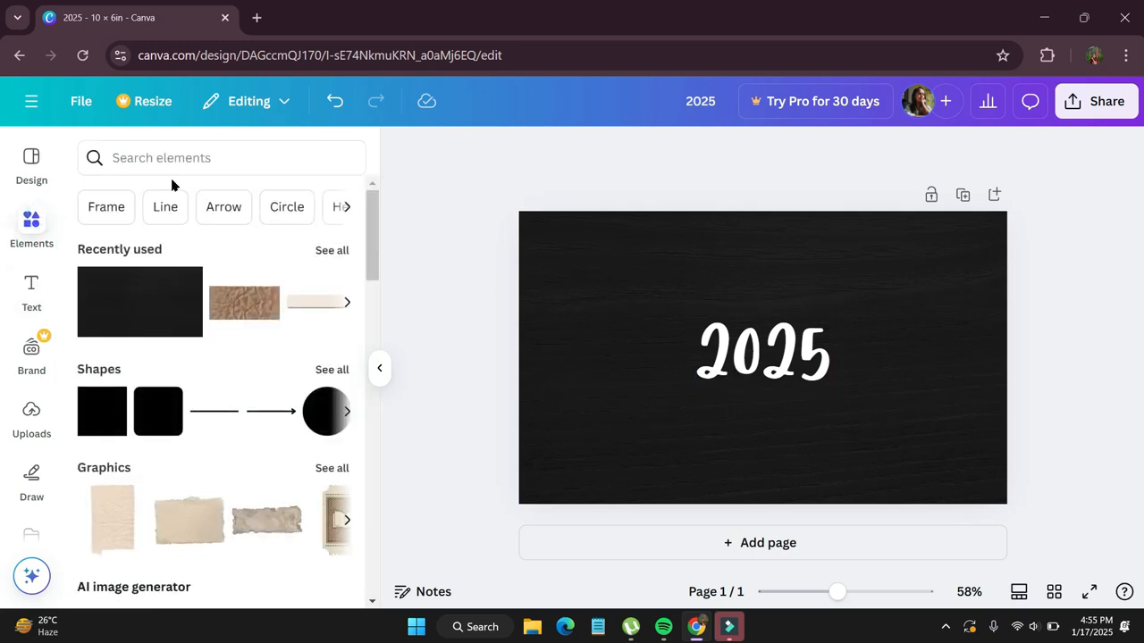
pyautogui.click(192, 161)
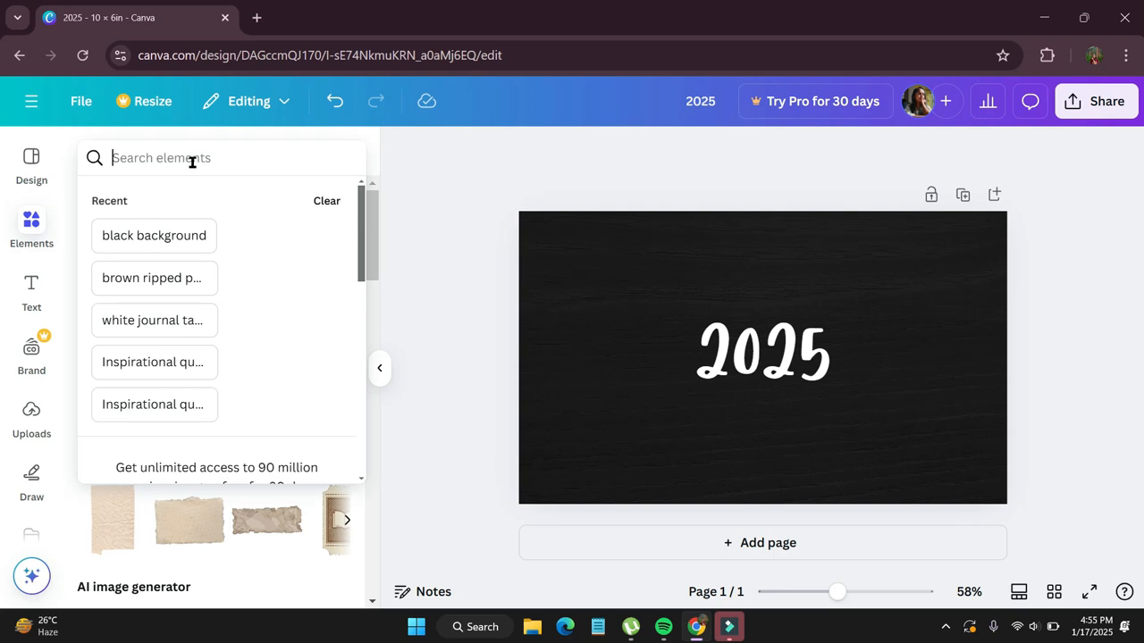
pyautogui.write('lin')
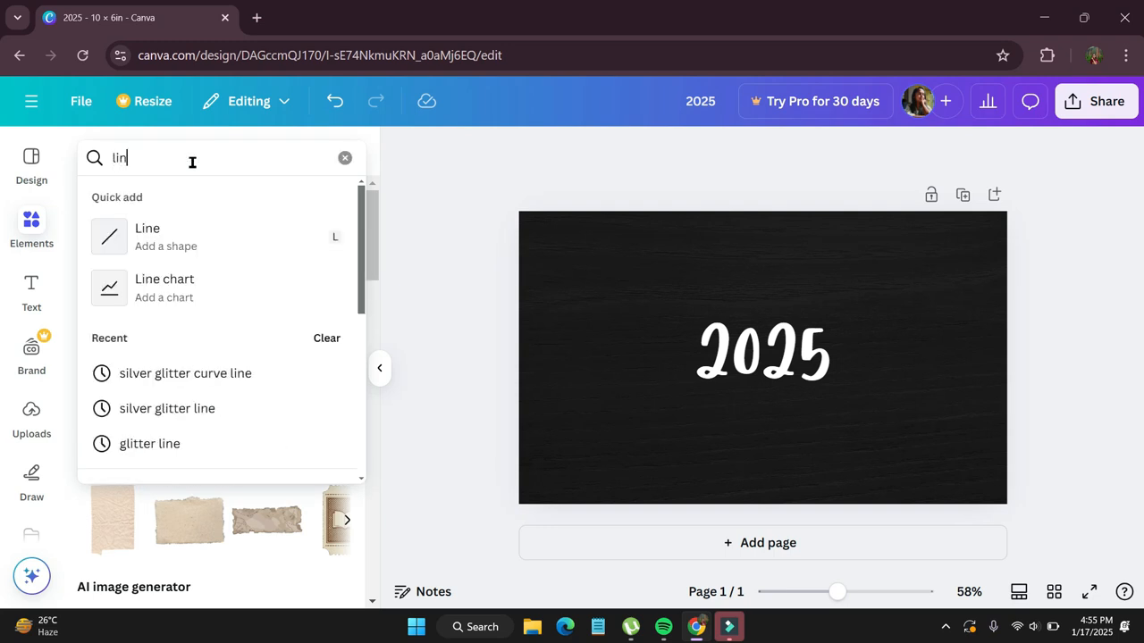
pyautogui.write('e design')
pyautogui.press('Return')
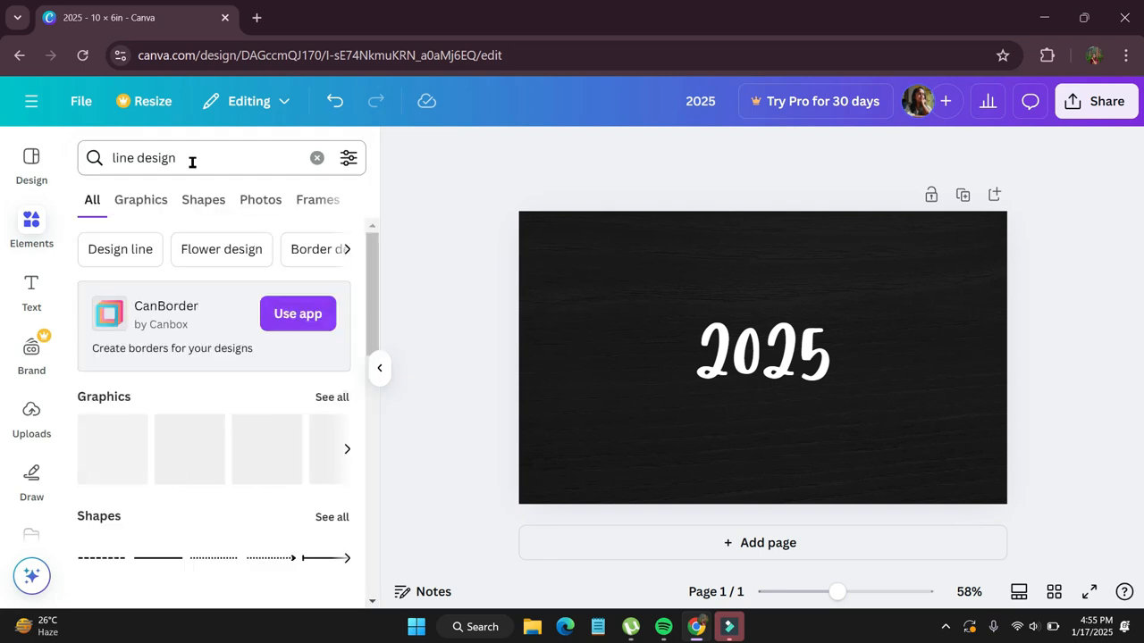
pyautogui.click(170, 196)
pyautogui.scroll(-3, 246, 375)
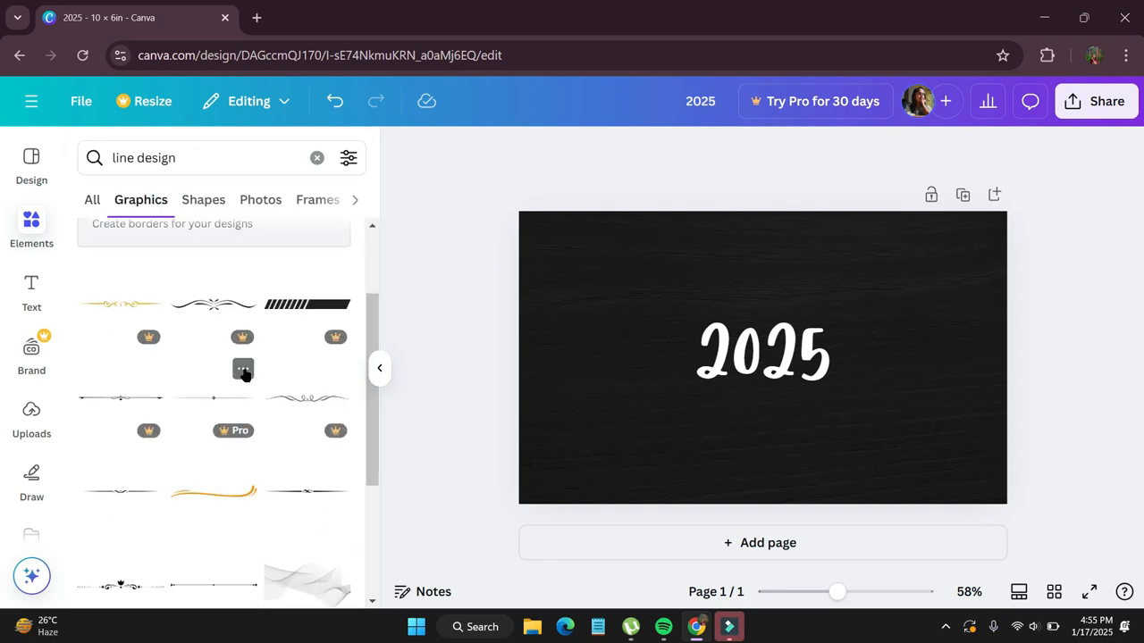
pyautogui.scroll(-2, 246, 375)
pyautogui.click(99, 367)
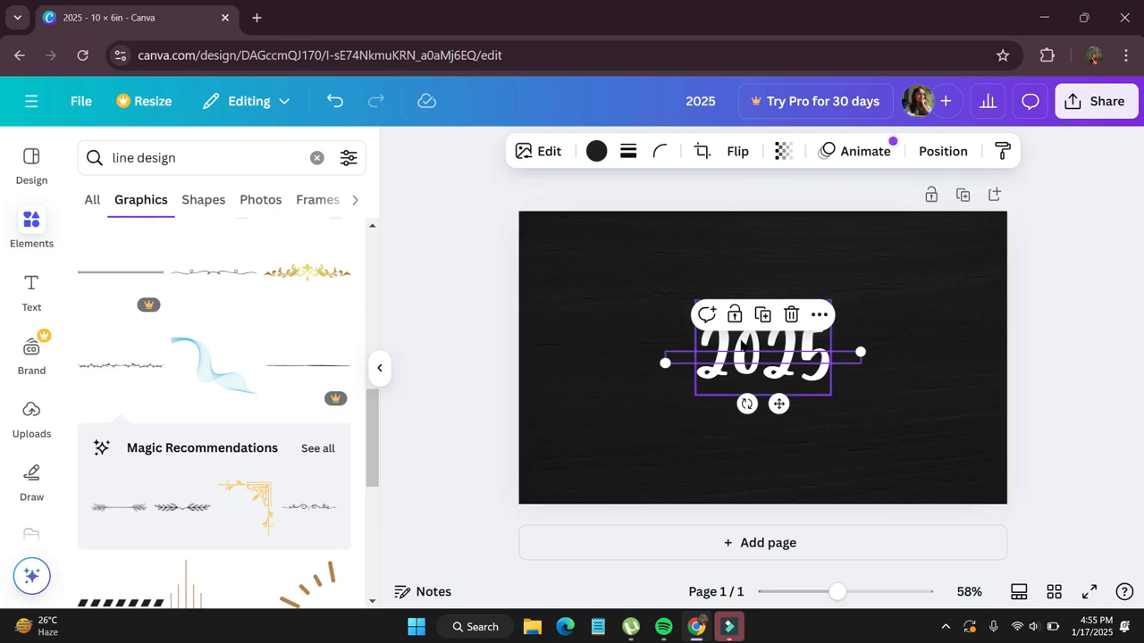
pyautogui.moveTo(779, 404); pyautogui.dragTo(787, 441)
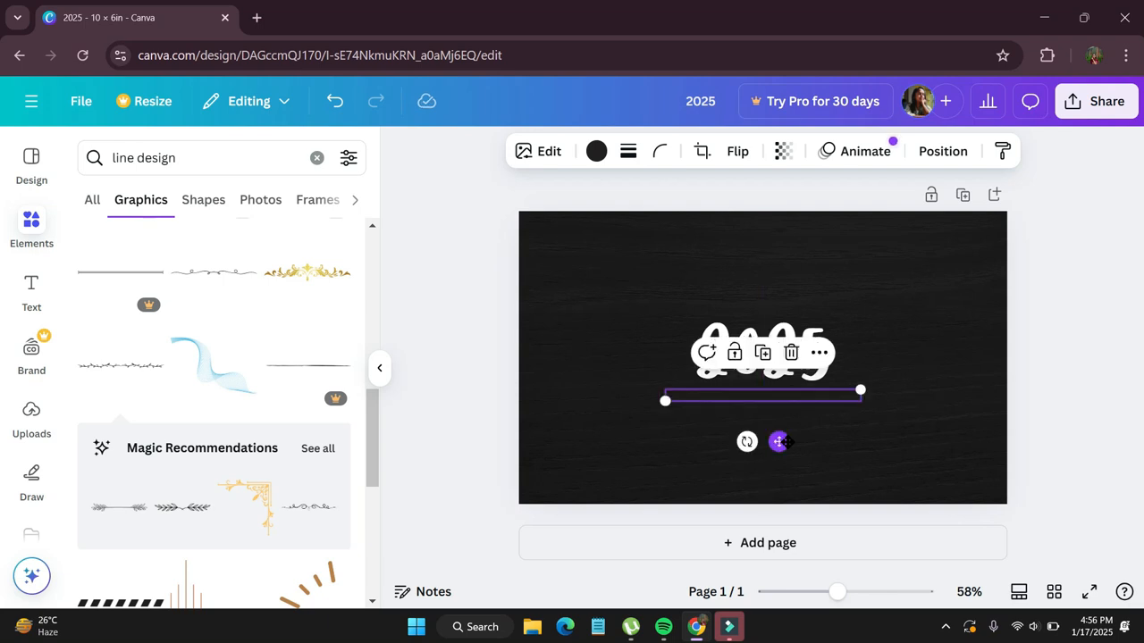
# Recolour the vine divider below "2025" to white (#ffffff) and deselect it.
pyautogui.click(594, 152)
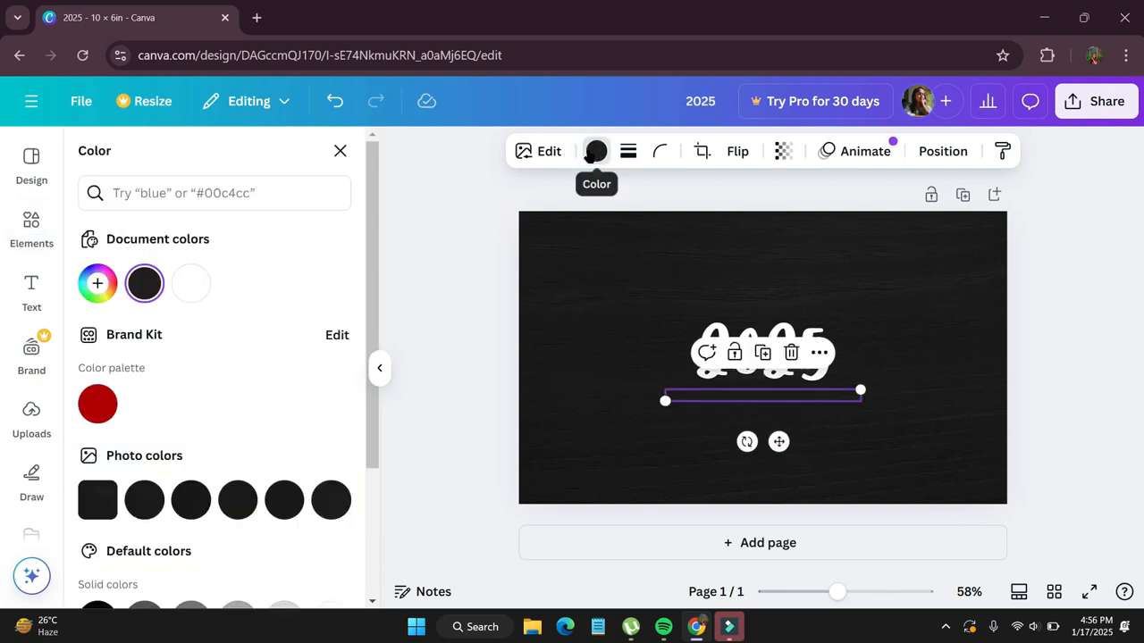
pyautogui.click(191, 284)
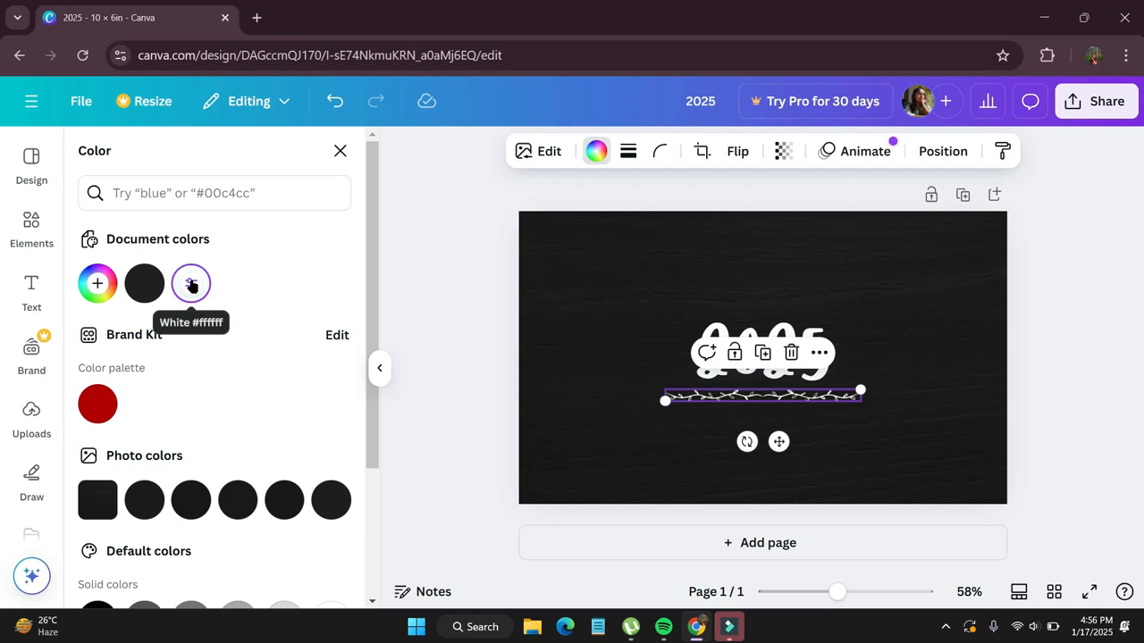
pyautogui.press('Escape')
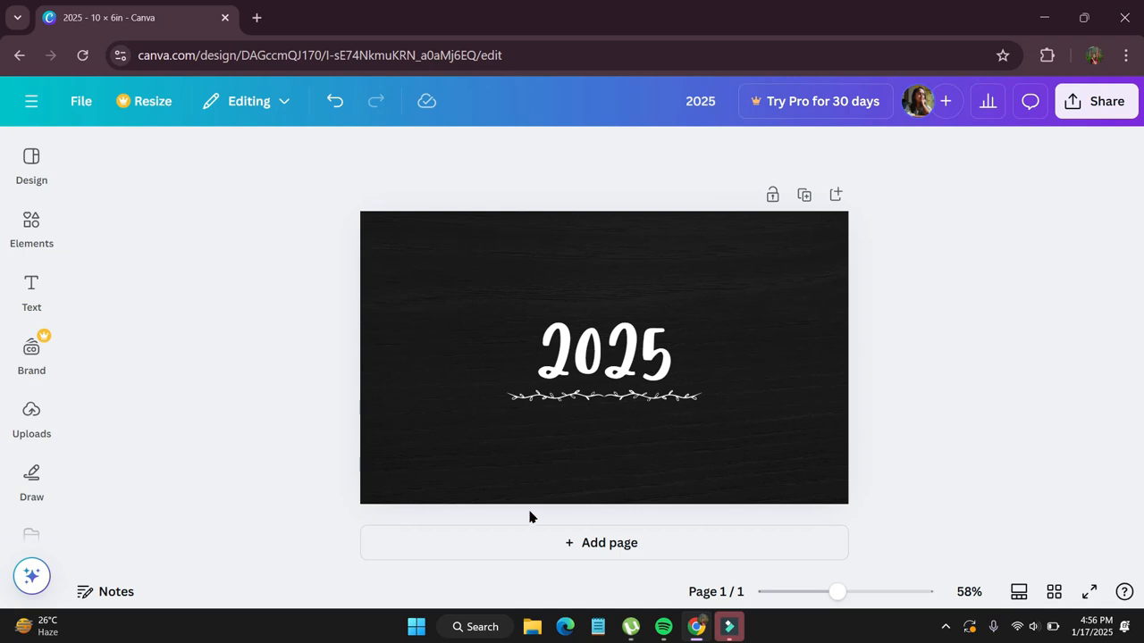
# Add a second page and set the recently used dark wood texture photo as its background.
pyautogui.click(558, 542)
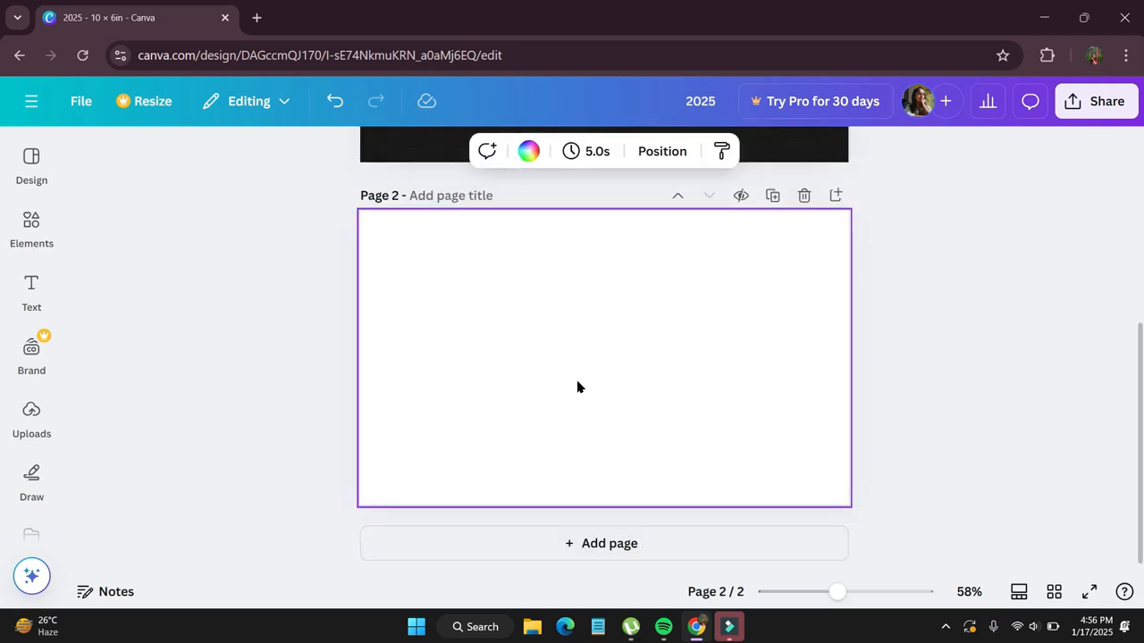
pyautogui.click(32, 225)
pyautogui.click(220, 312)
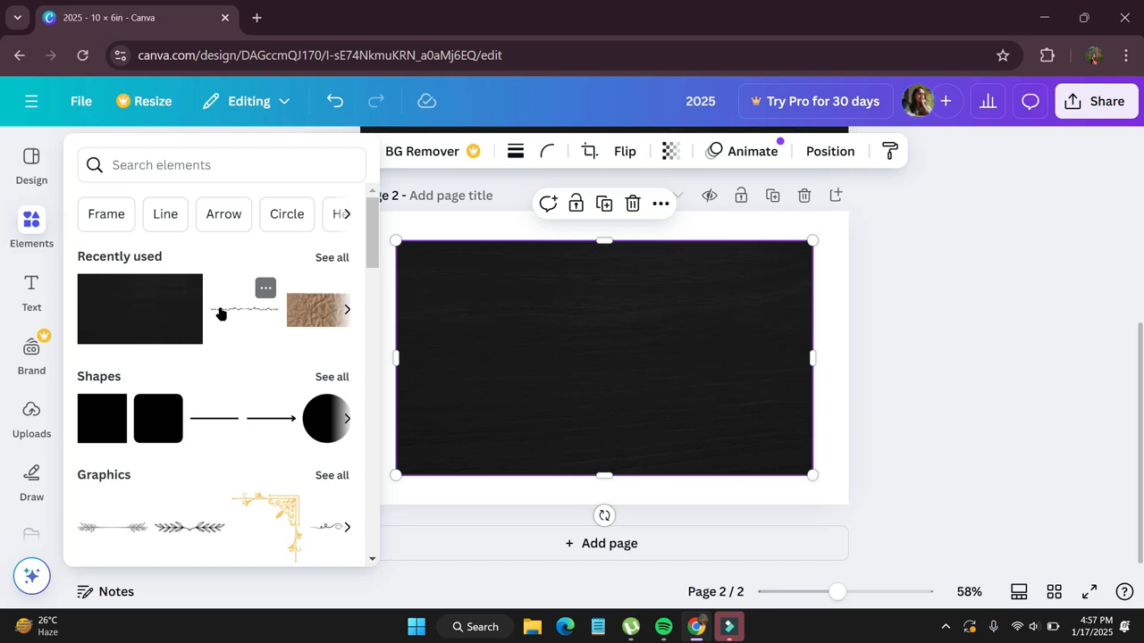
pyautogui.rightClick(545, 375)
pyautogui.click(593, 537)
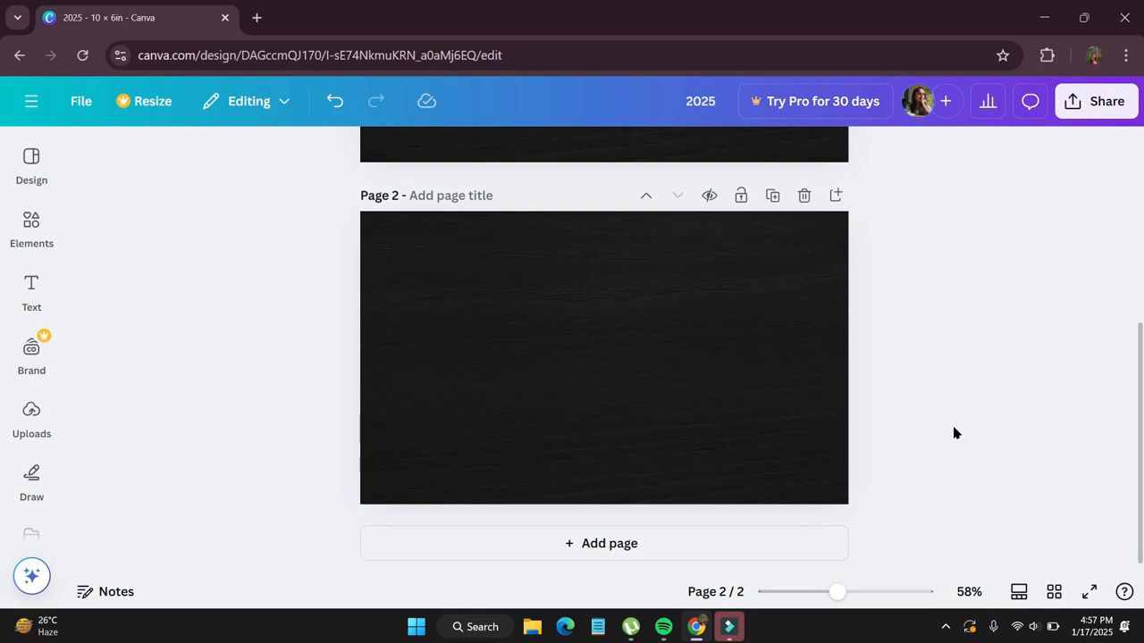
# Search the photos for "nature" and add the dark green leaves with water droplets to page 2.
pyautogui.click(31, 230)
pyautogui.click(205, 158)
pyautogui.write('nature')
pyautogui.press('Return')
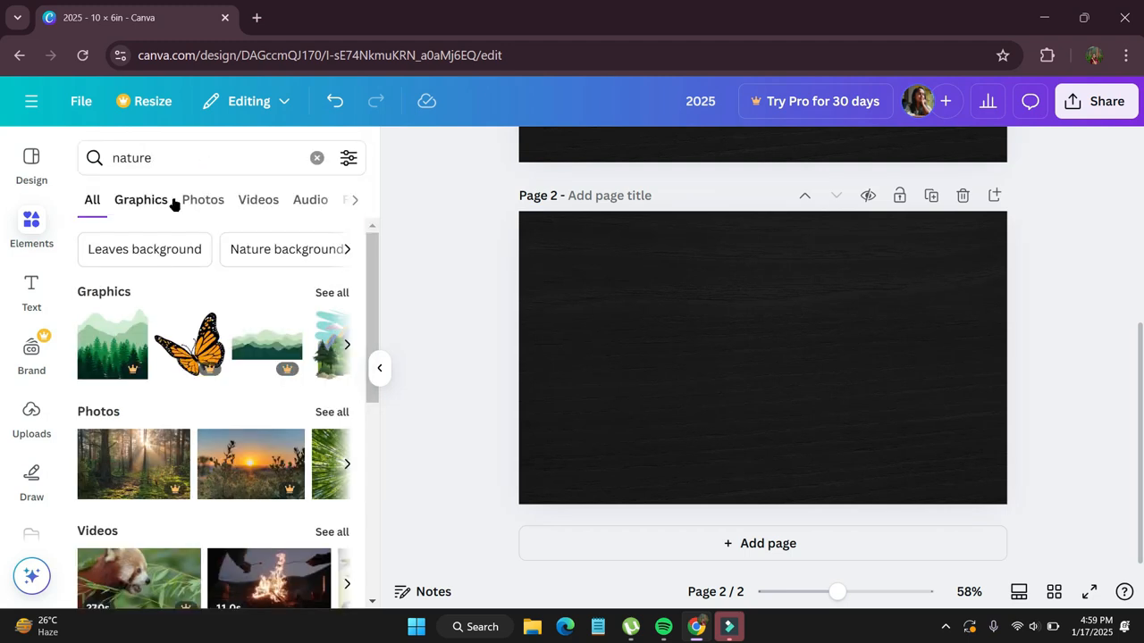
pyautogui.click(197, 201)
pyautogui.scroll(-3, 276, 452)
pyautogui.scroll(-4, 276, 451)
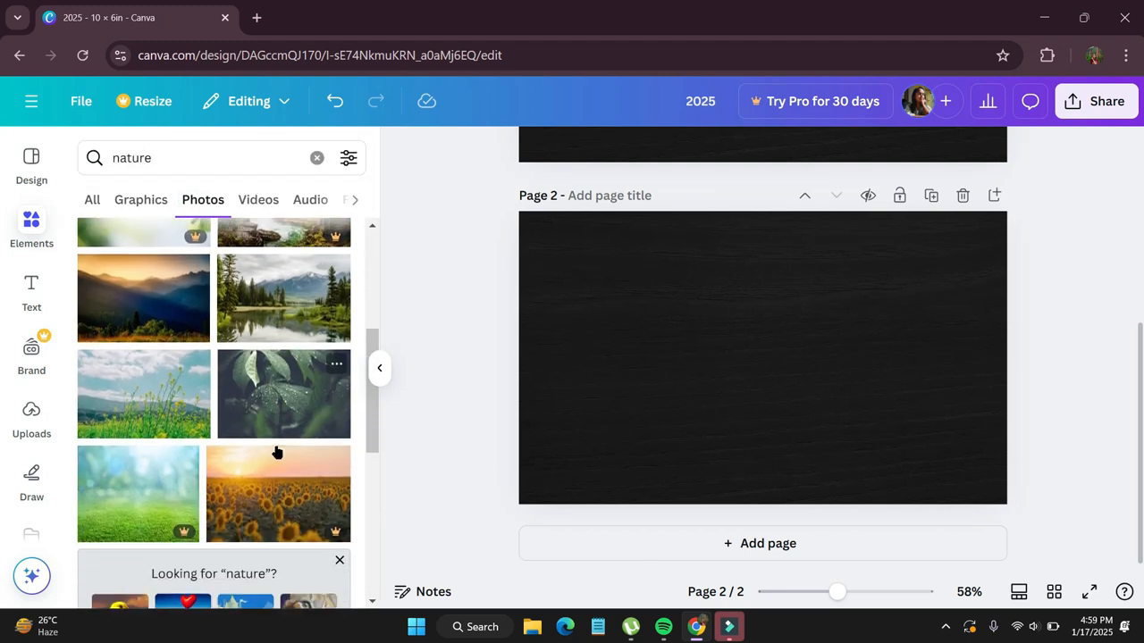
pyautogui.scroll(1, 276, 452)
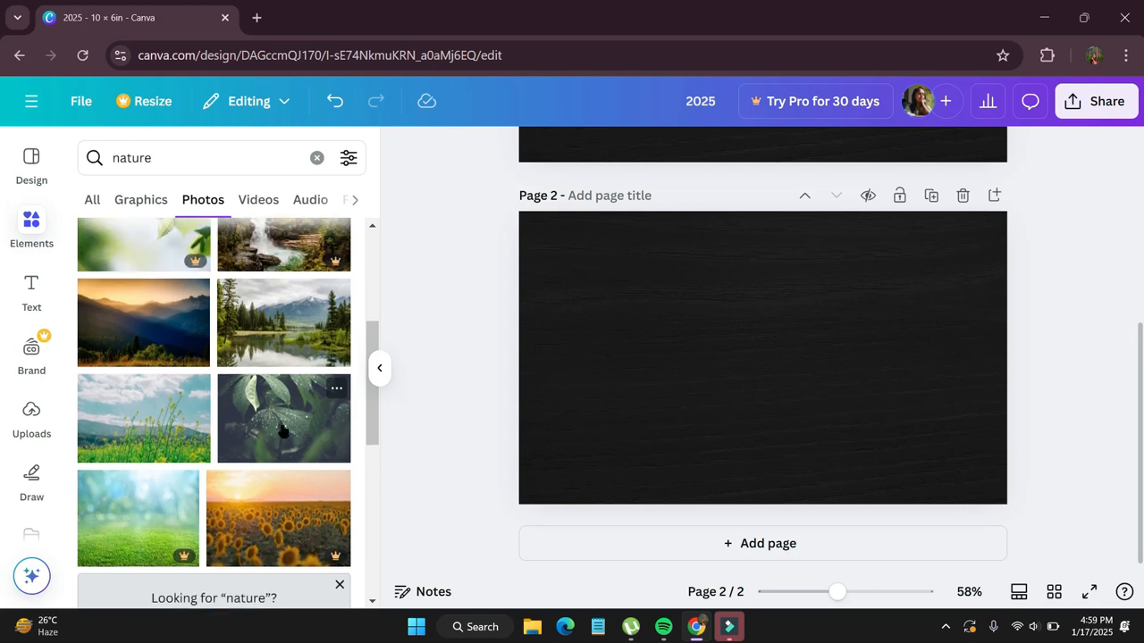
pyautogui.click(281, 427)
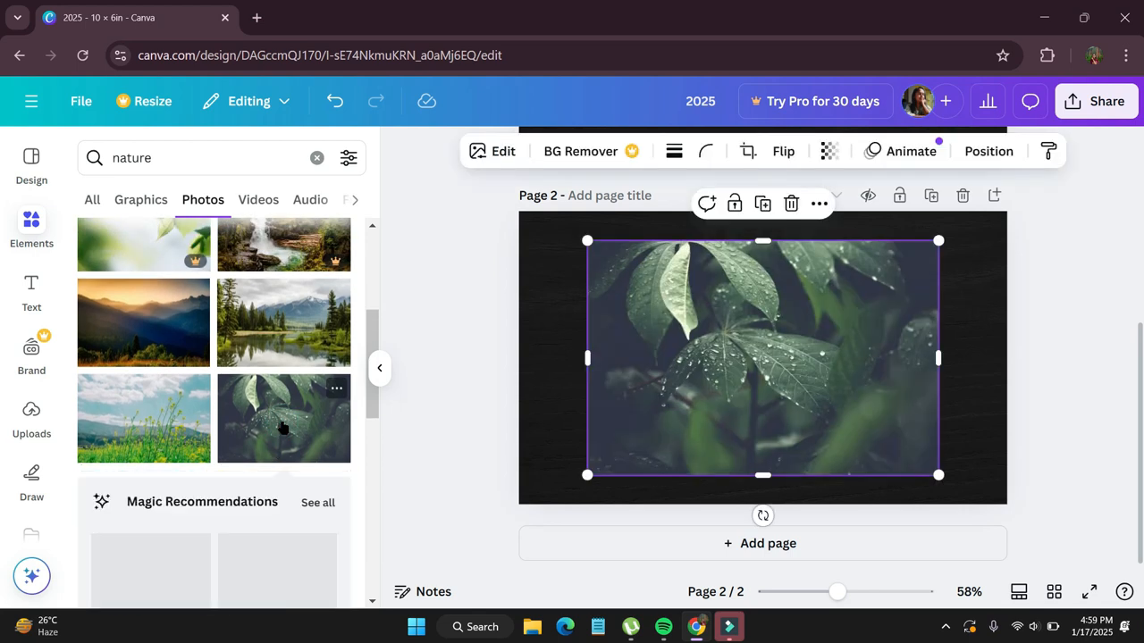
# Crop and shrink the leaf photo to a near-square and place it in the left half of page 2.
pyautogui.moveTo(944, 361); pyautogui.dragTo(932, 390)
pyautogui.moveTo(929, 477); pyautogui.dragTo(850, 489)
pyautogui.moveTo(878, 341); pyautogui.dragTo(837, 348)
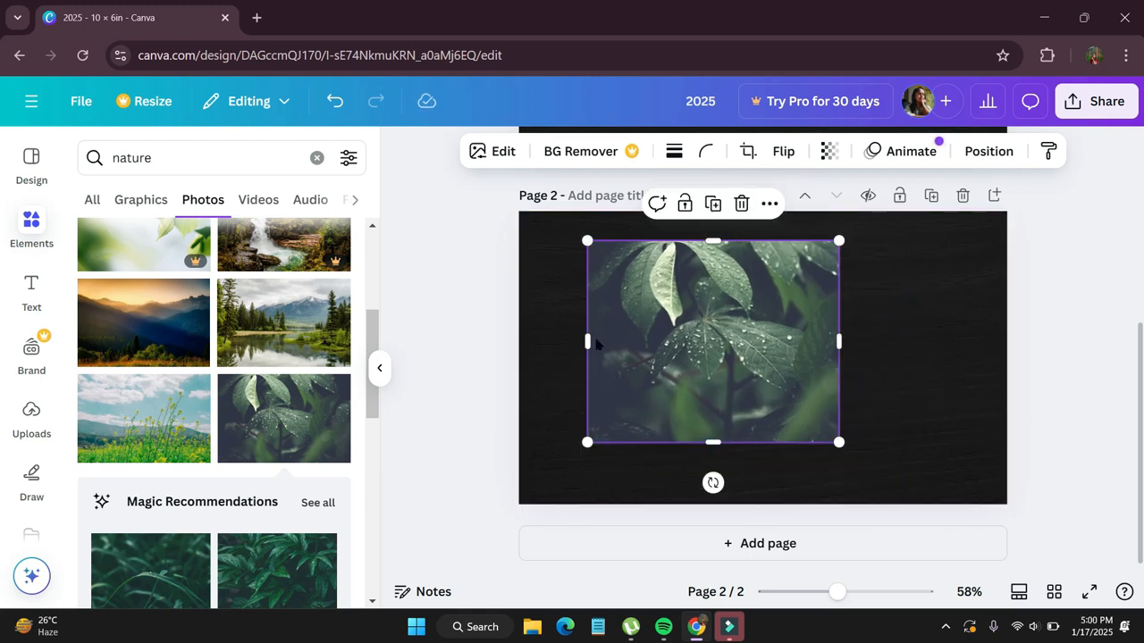
pyautogui.moveTo(587, 341); pyautogui.dragTo(620, 342)
pyautogui.moveTo(731, 441); pyautogui.dragTo(735, 454)
pyautogui.moveTo(787, 383); pyautogui.dragTo(706, 393)
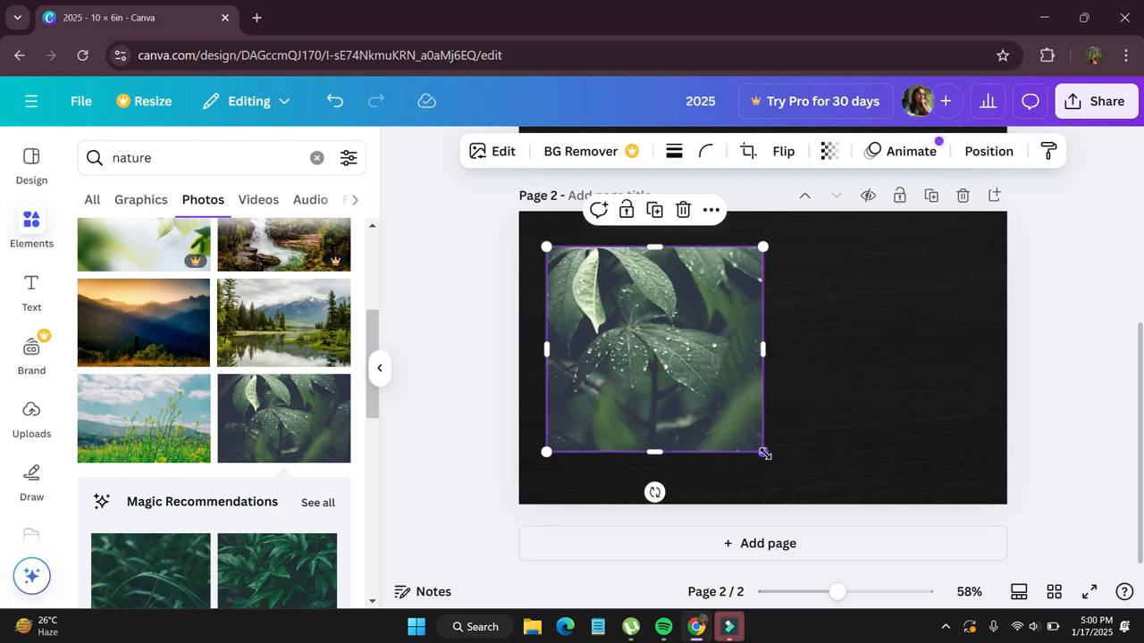
pyautogui.moveTo(764, 453); pyautogui.dragTo(757, 449)
pyautogui.moveTo(661, 393)
pyautogui.mouseDown()
pyautogui.moveTo(676, 383)
pyautogui.moveTo(673, 396)
pyautogui.mouseUp()
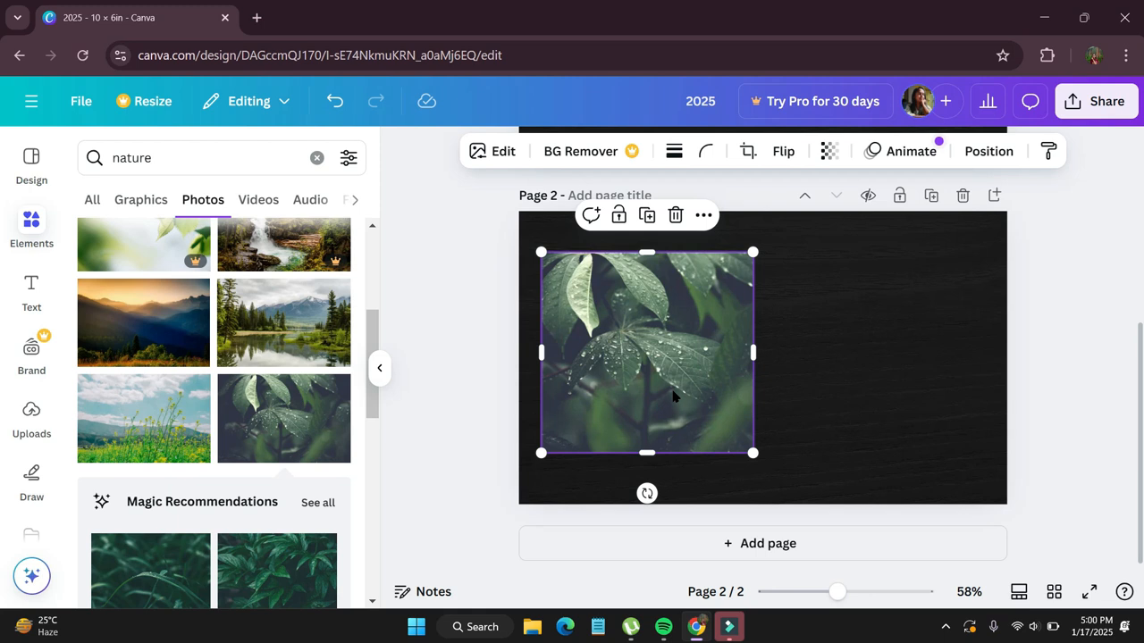
# Round the leaf photo's corners to 36 and deselect it.
pyautogui.click(706, 166)
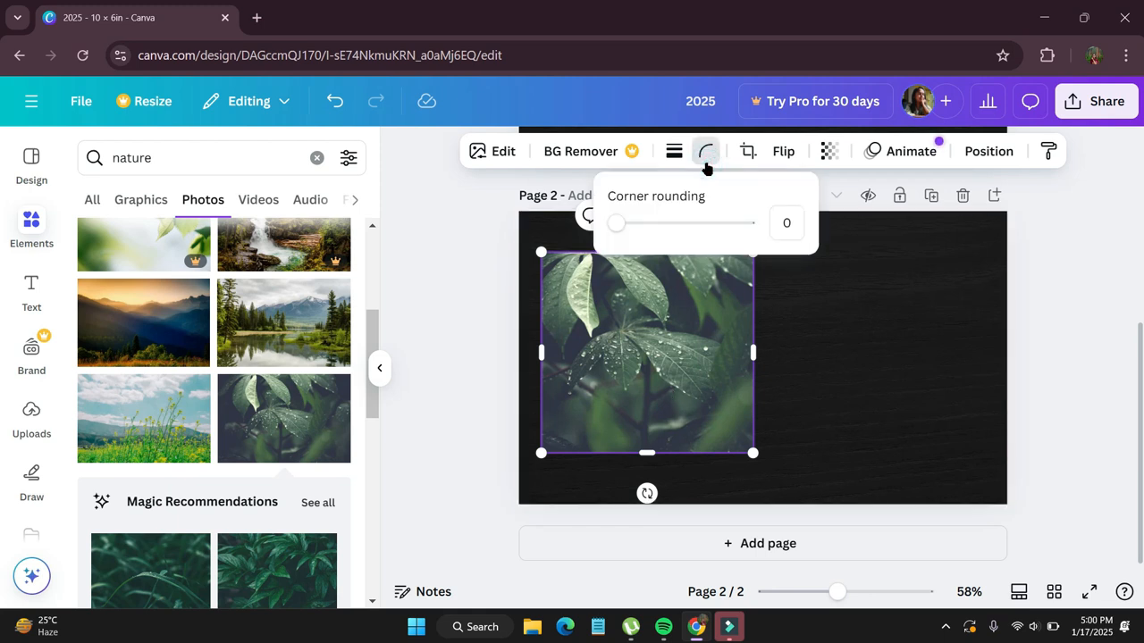
pyautogui.moveTo(611, 225); pyautogui.dragTo(652, 230)
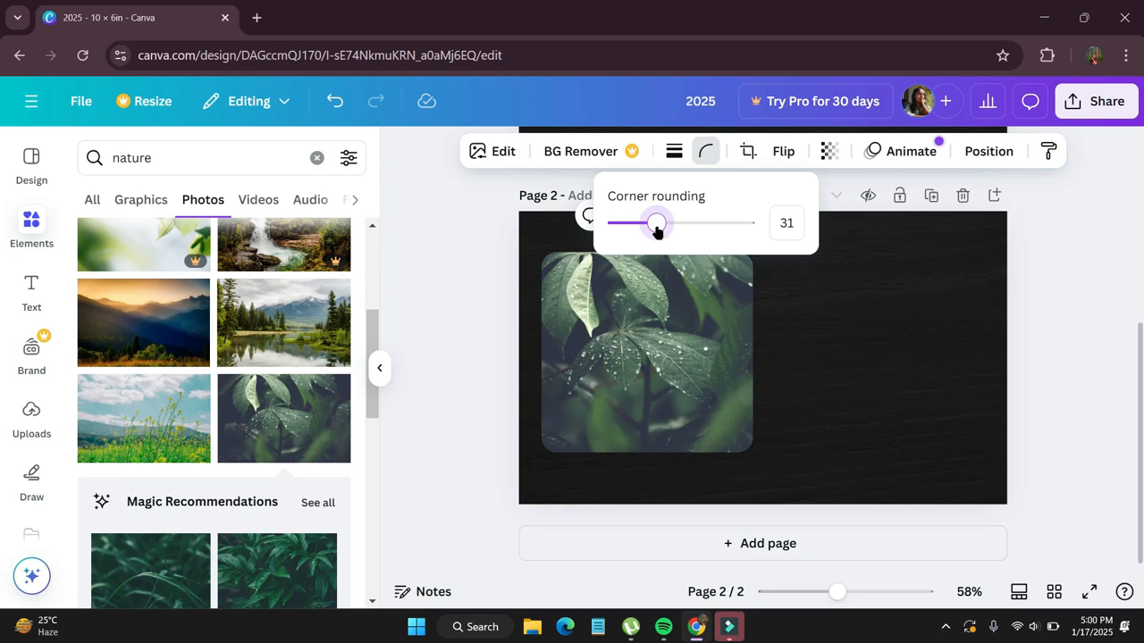
pyautogui.moveTo(659, 231); pyautogui.dragTo(663, 232)
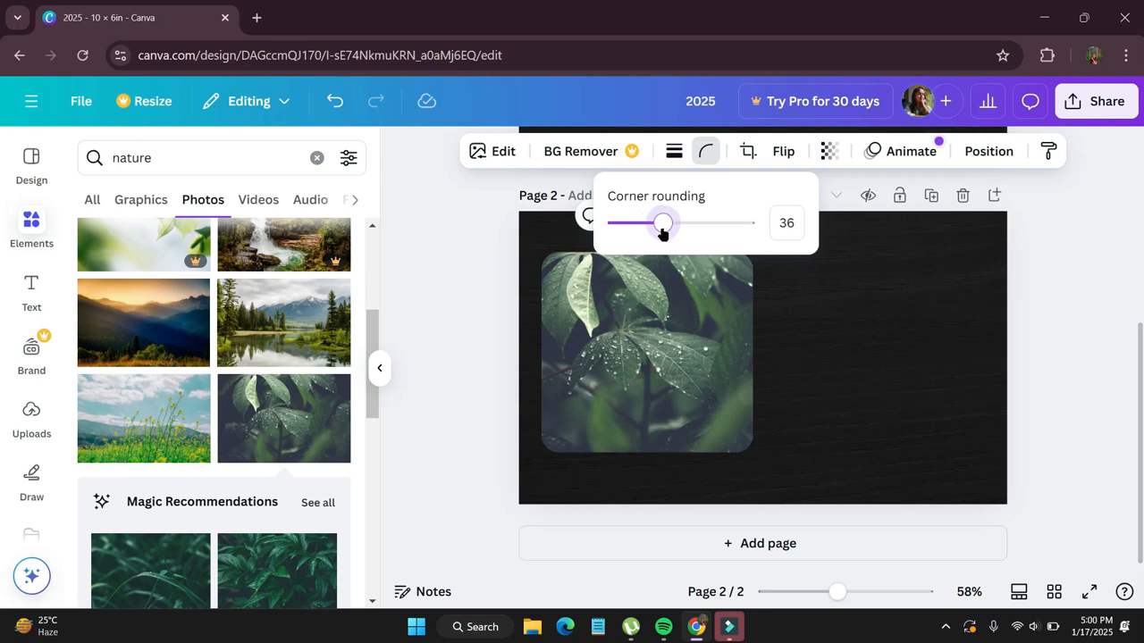
pyautogui.click(1047, 323)
pyautogui.click(1047, 323)
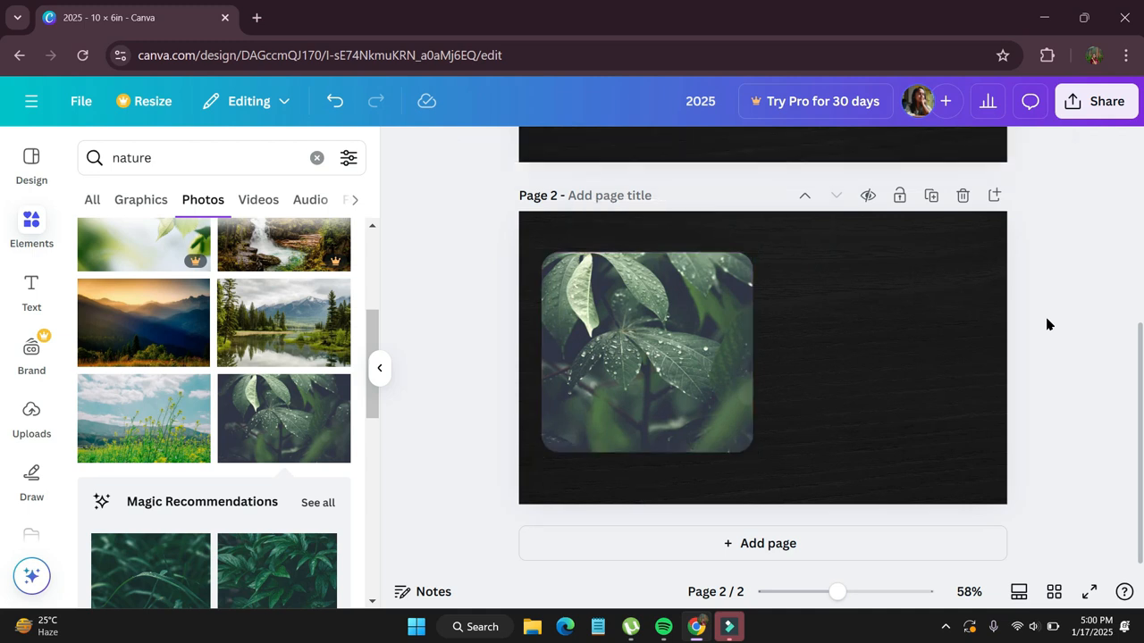
# Search the Canva apps for "calender maker" and open Calendar Maker.
pyautogui.scroll(-2, 35, 429)
pyautogui.click(36, 456)
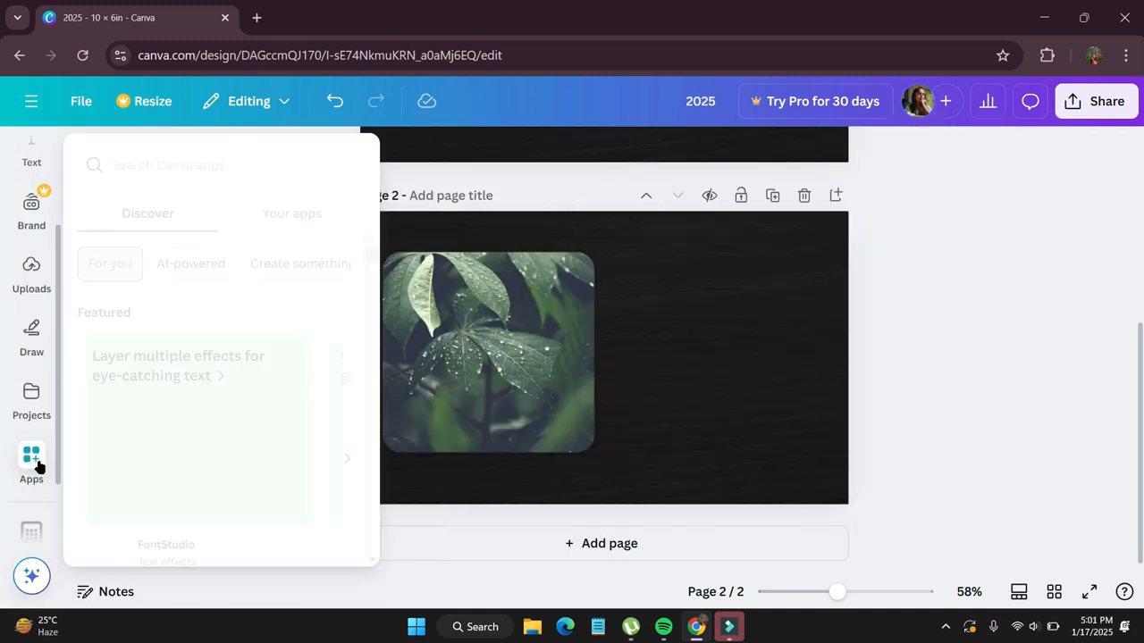
pyautogui.write('cl')
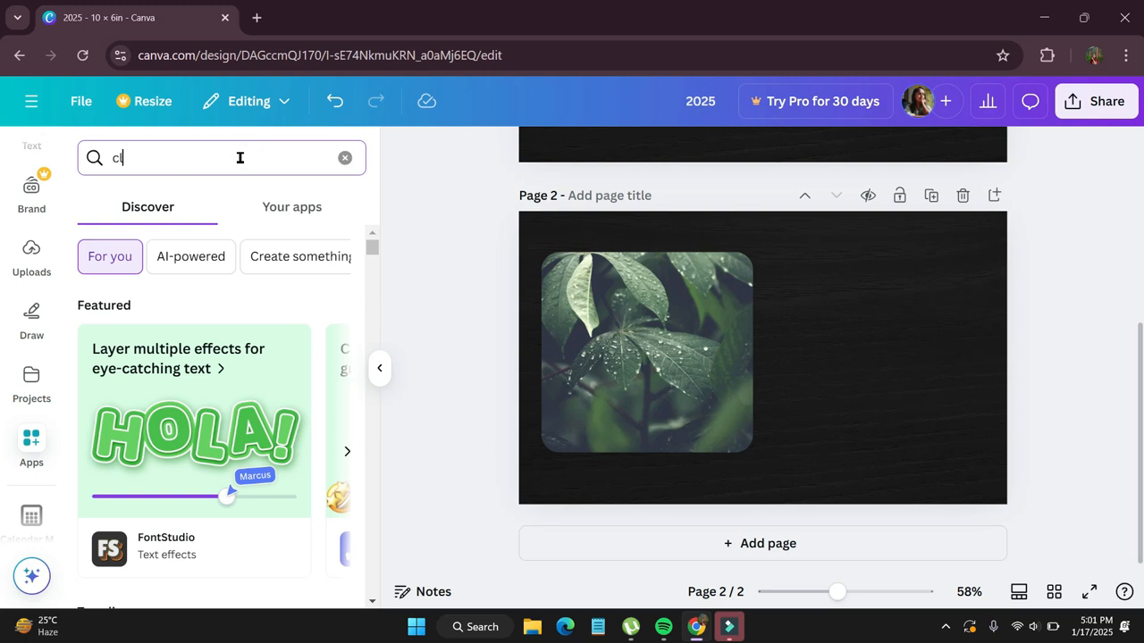
pyautogui.write('lender maker')
pyautogui.press('Return')
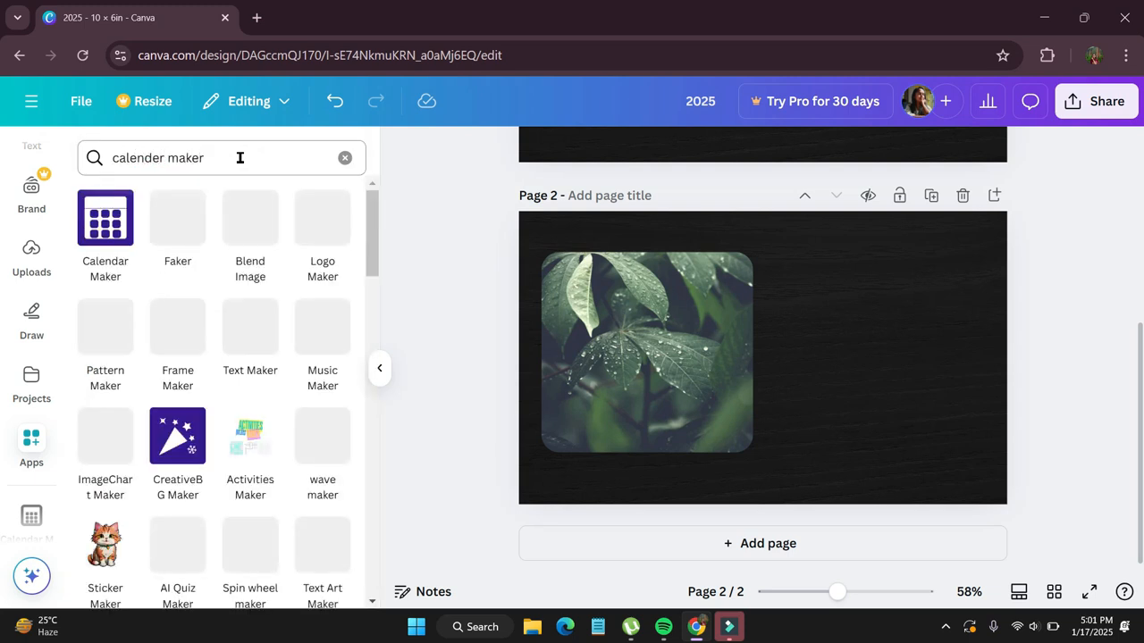
pyautogui.click(116, 229)
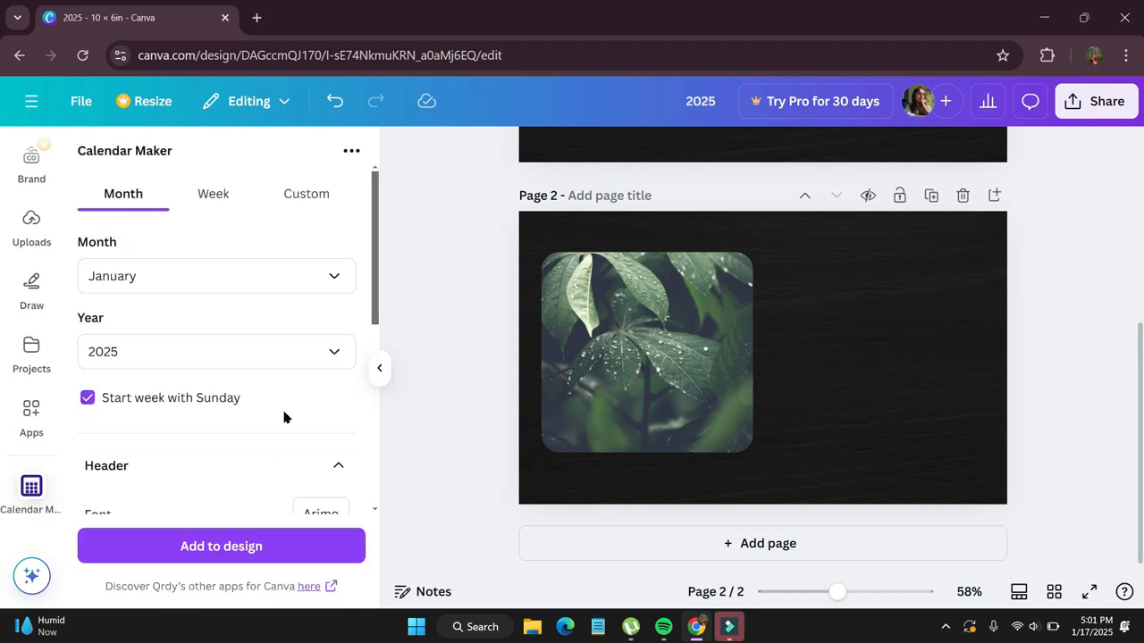
# Add a January 2025 month calendar with weeks starting on Sunday and shortened day labels to page 2.
pyautogui.scroll(-1, 283, 416)
pyautogui.scroll(-3, 284, 417)
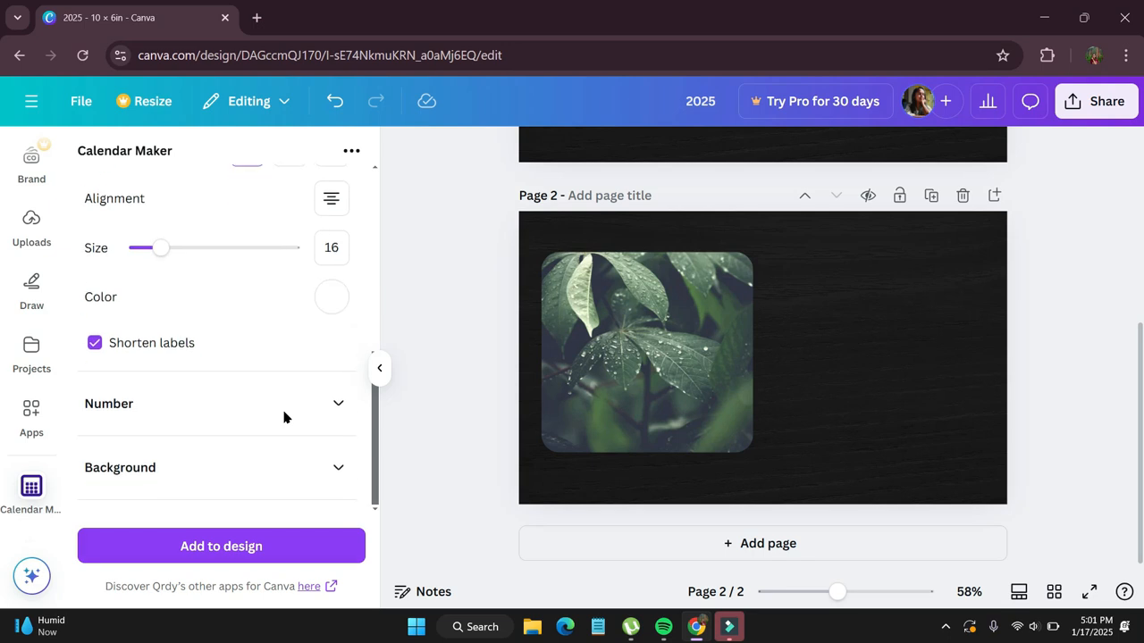
pyautogui.click(226, 561)
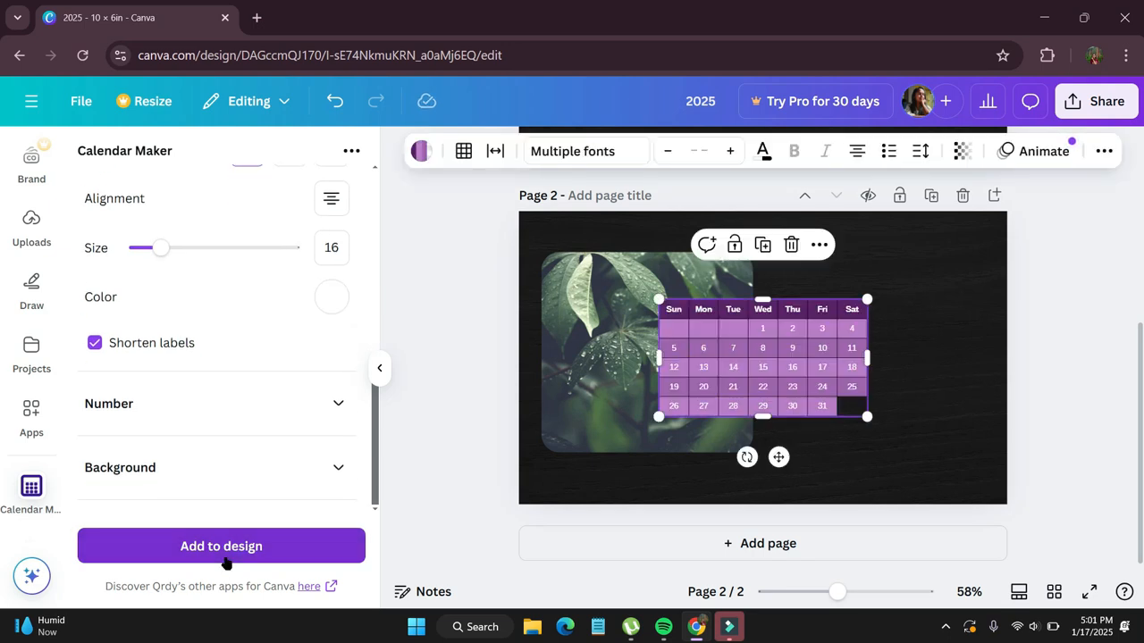
# Remove the fill colour from the calendar table's cells and set all of its borders to white.
pyautogui.click(420, 154)
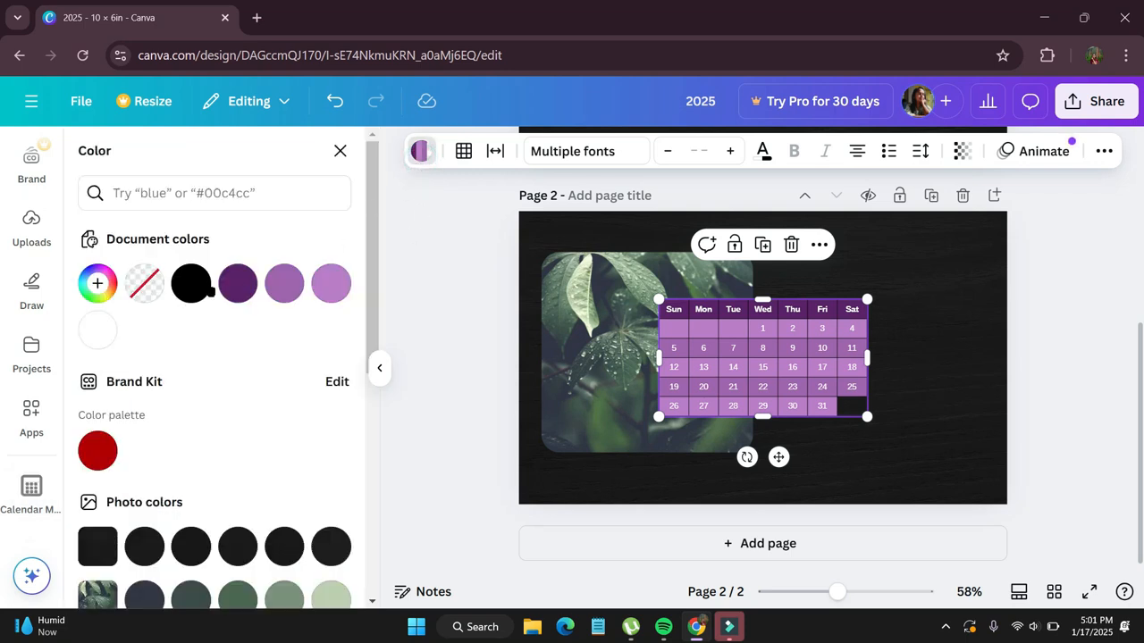
pyautogui.click(150, 288)
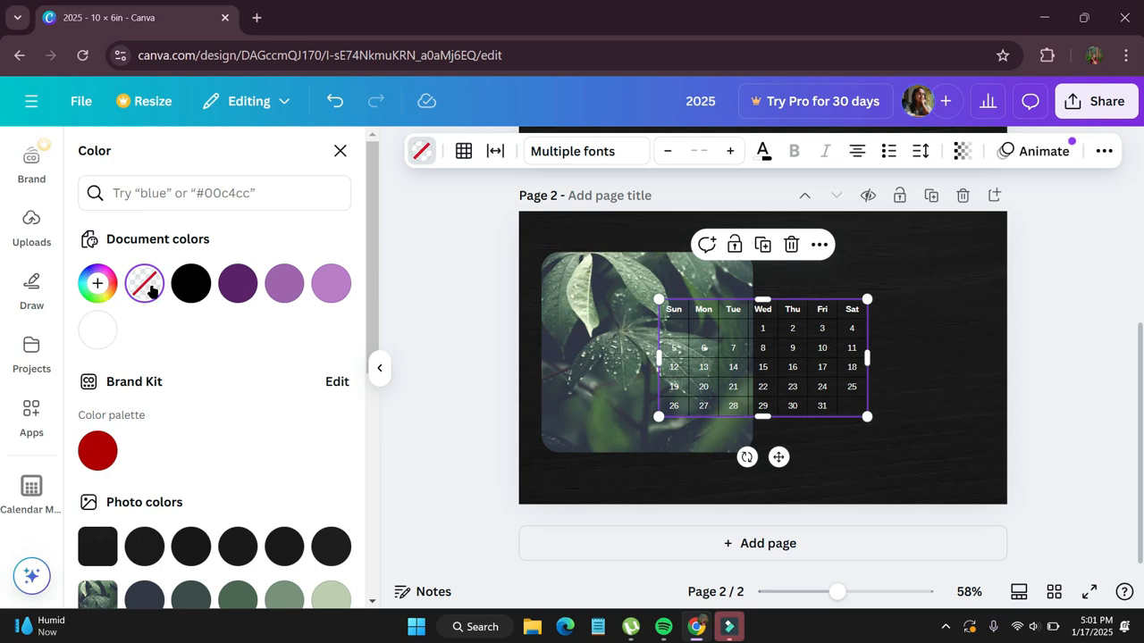
pyautogui.click(465, 159)
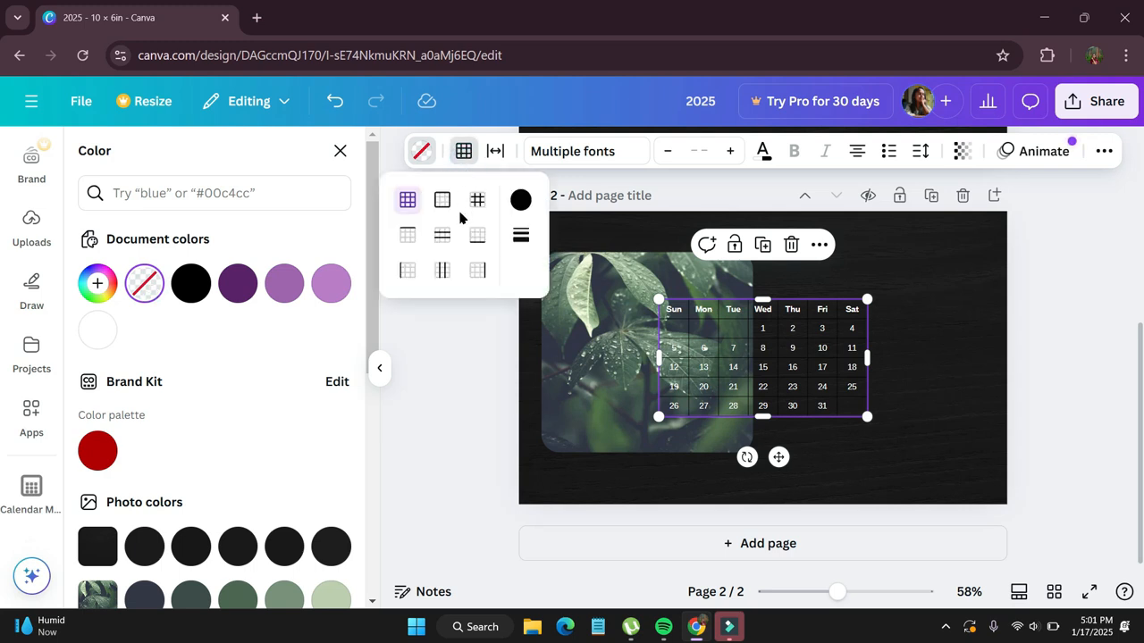
pyautogui.click(520, 199)
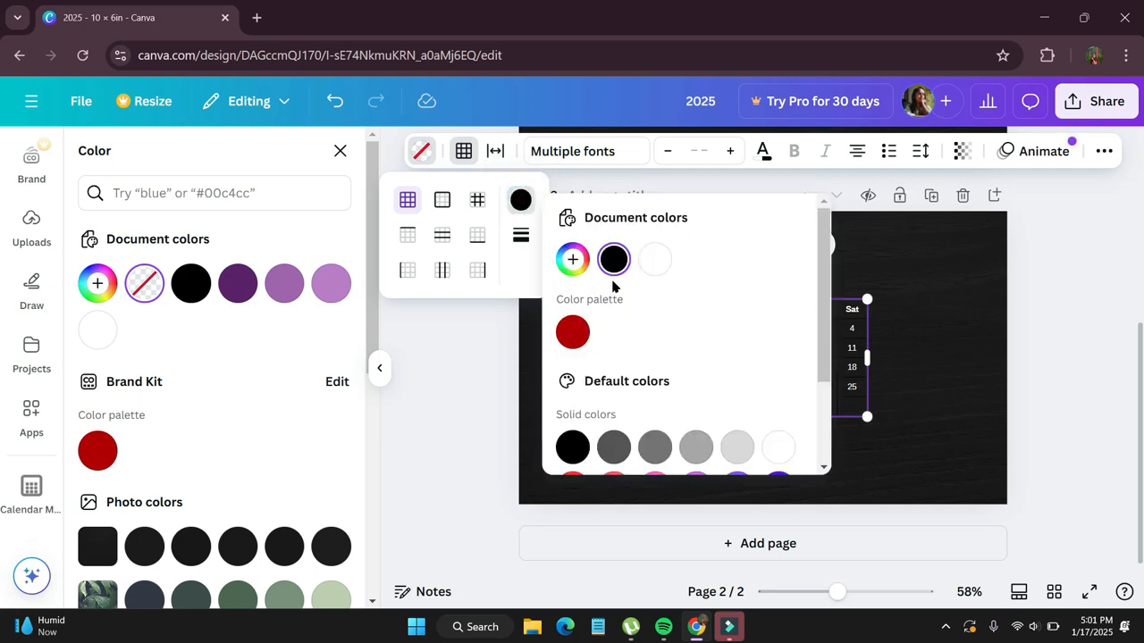
pyautogui.click(657, 266)
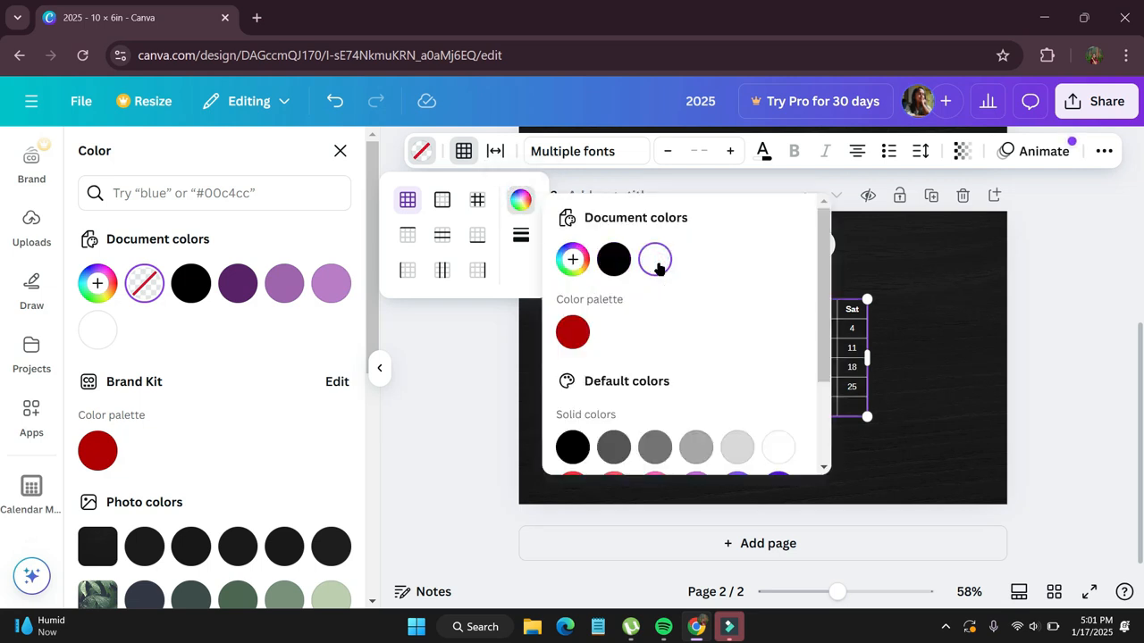
# Set the calendar table's font to Dekko, and enlarge and move the table into the empty space beside the leaf photo.
pyautogui.click(597, 151)
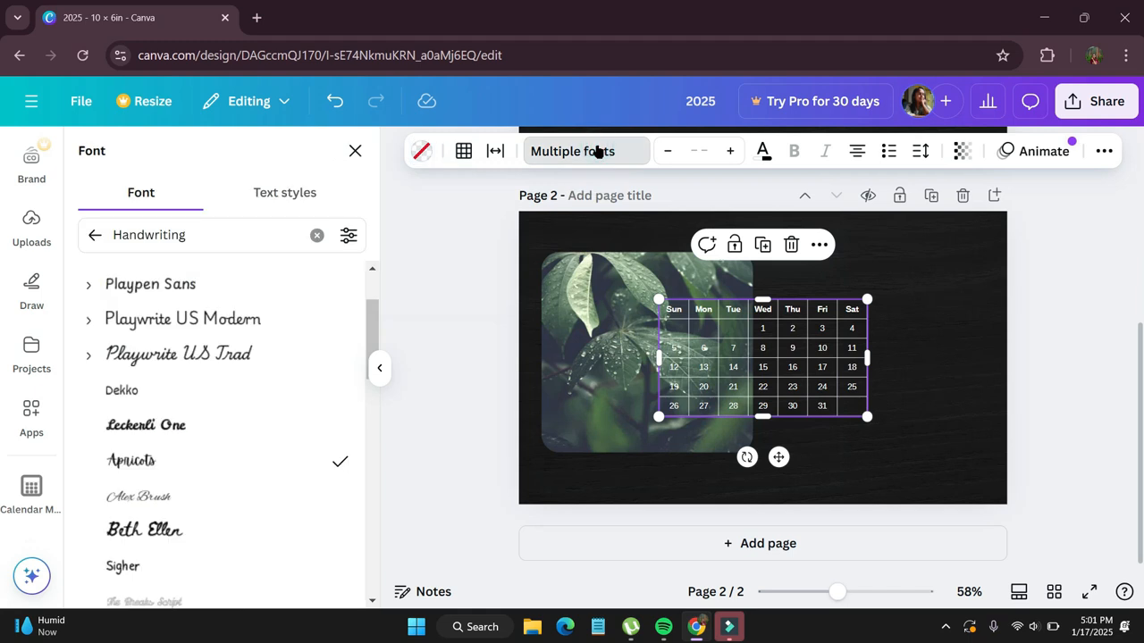
pyautogui.click(208, 398)
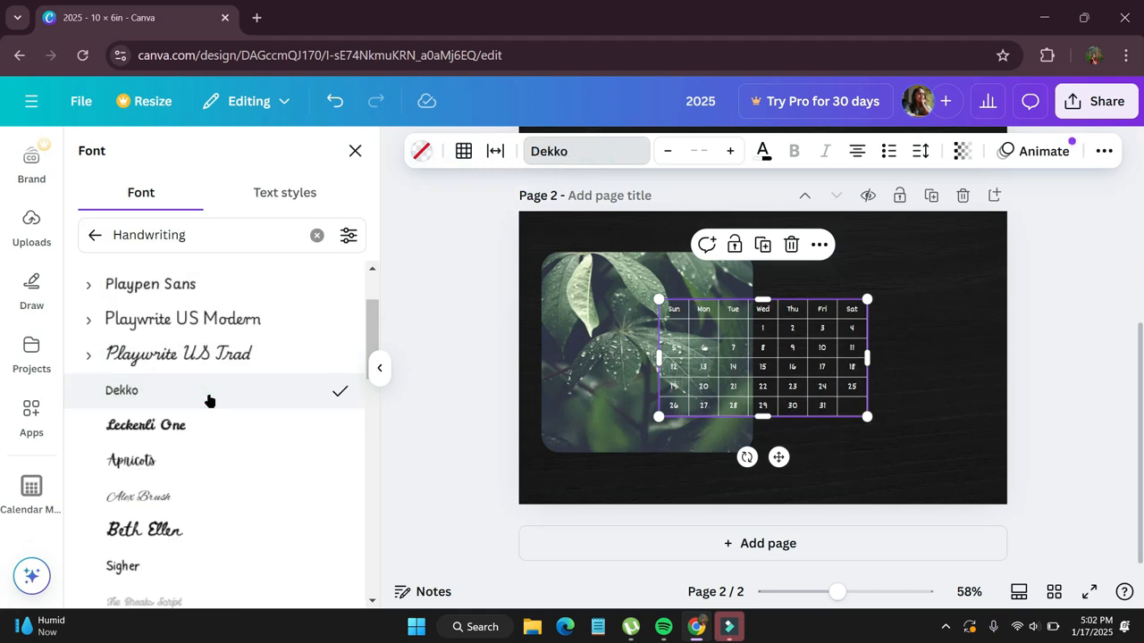
pyautogui.moveTo(779, 456); pyautogui.dragTo(883, 455)
pyautogui.moveTo(971, 414); pyautogui.dragTo(990, 449)
pyautogui.moveTo(891, 488)
pyautogui.mouseDown()
pyautogui.moveTo(898, 474)
pyautogui.moveTo(892, 487)
pyautogui.mouseUp()
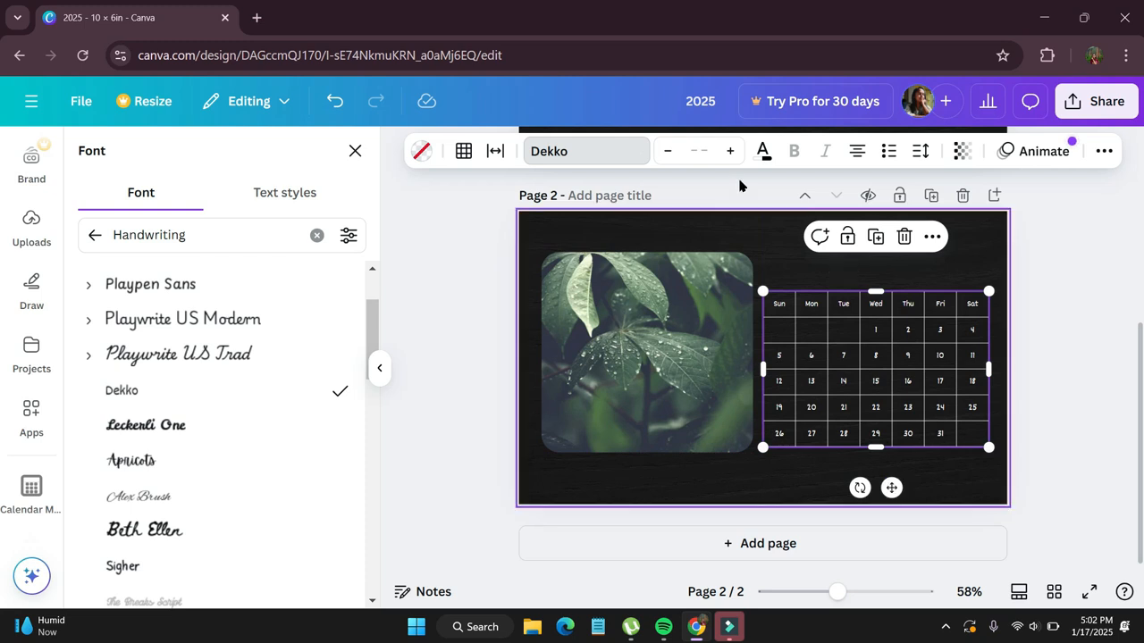
# Increase the calendar table's text size by four increments and deselect the table.
pyautogui.click(730, 152)
pyautogui.click(730, 152)
pyautogui.click(730, 153)
pyautogui.click(730, 152)
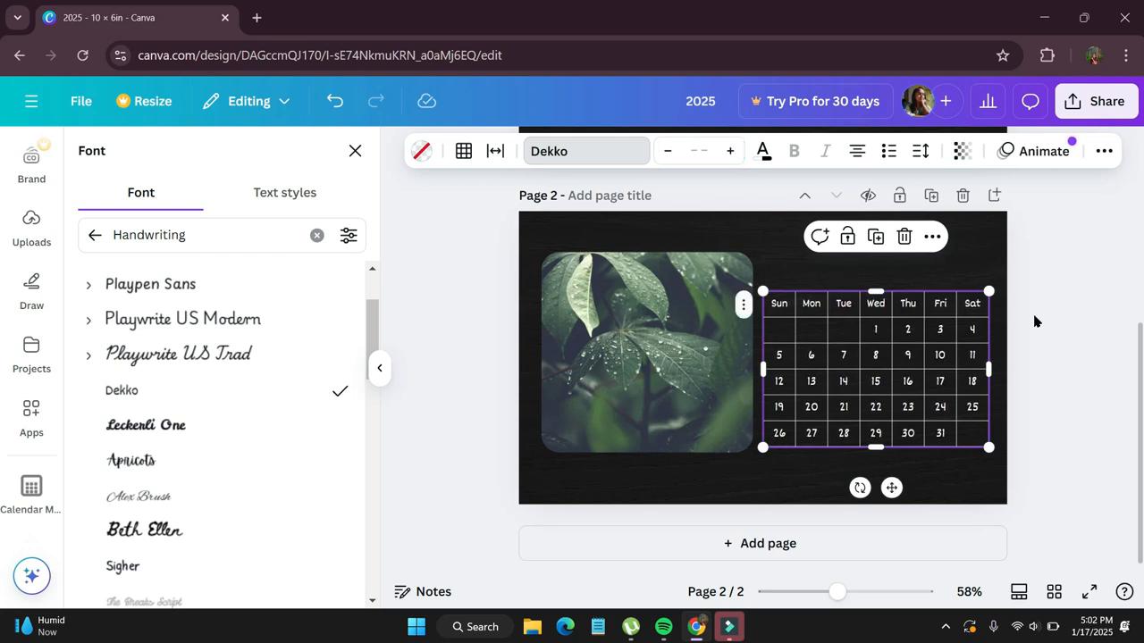
pyautogui.click(1051, 337)
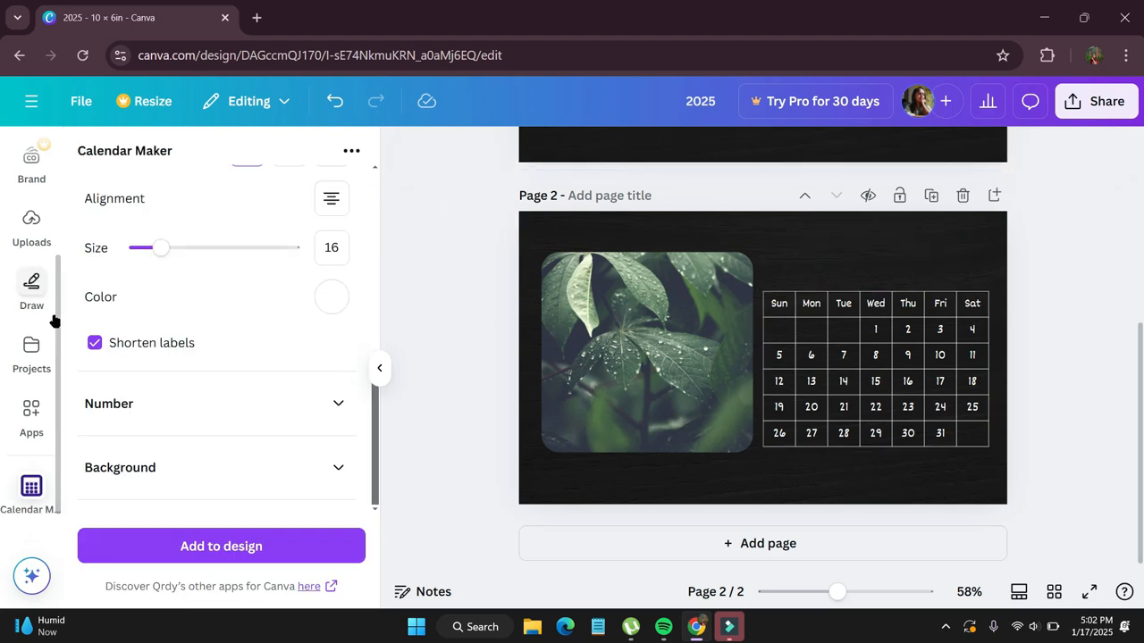
# Add a "January" heading in the Apricots font and place it directly above the calendar table, aligned with its left edge.
pyautogui.scroll(3, 31, 311)
pyautogui.click(31, 290)
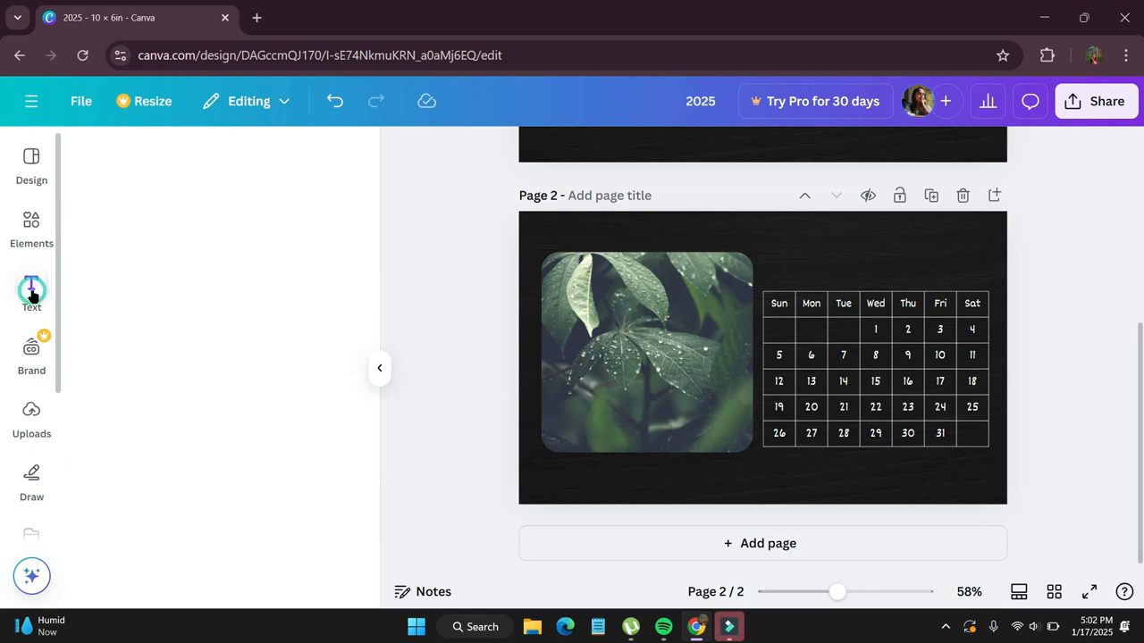
pyautogui.click(154, 416)
pyautogui.write('January')
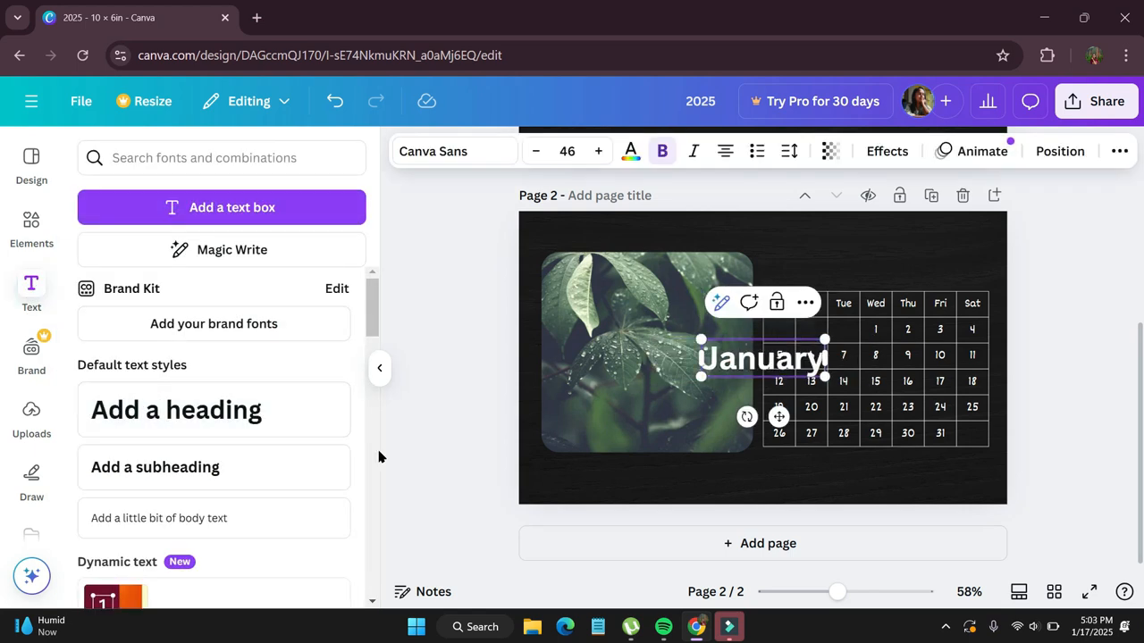
pyautogui.click(498, 162)
pyautogui.click(185, 465)
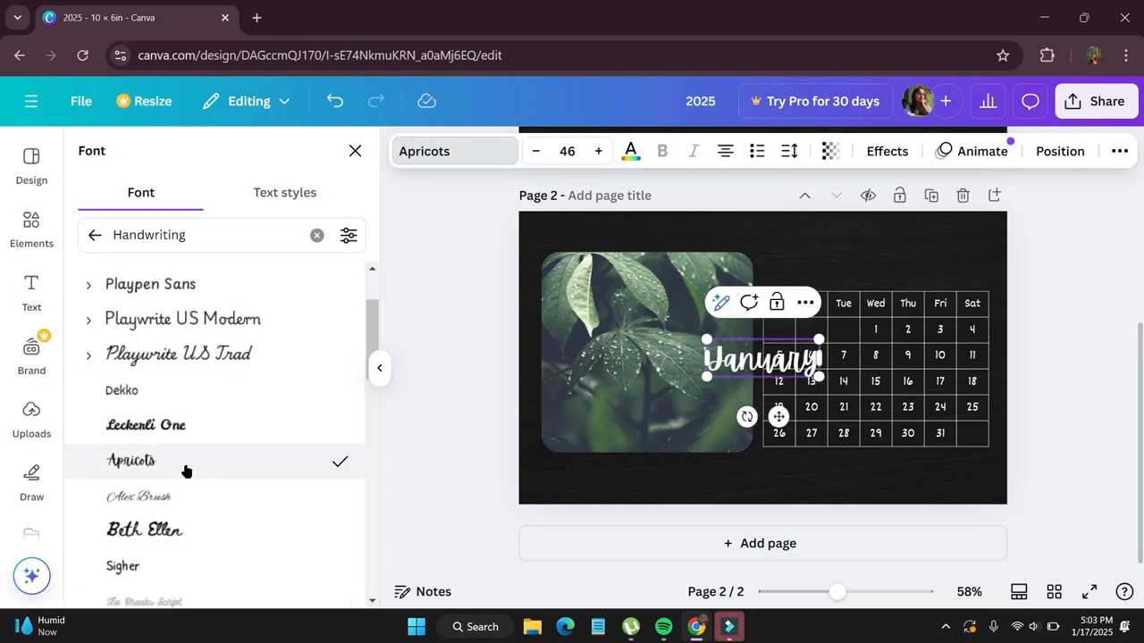
pyautogui.moveTo(779, 417); pyautogui.dragTo(837, 328)
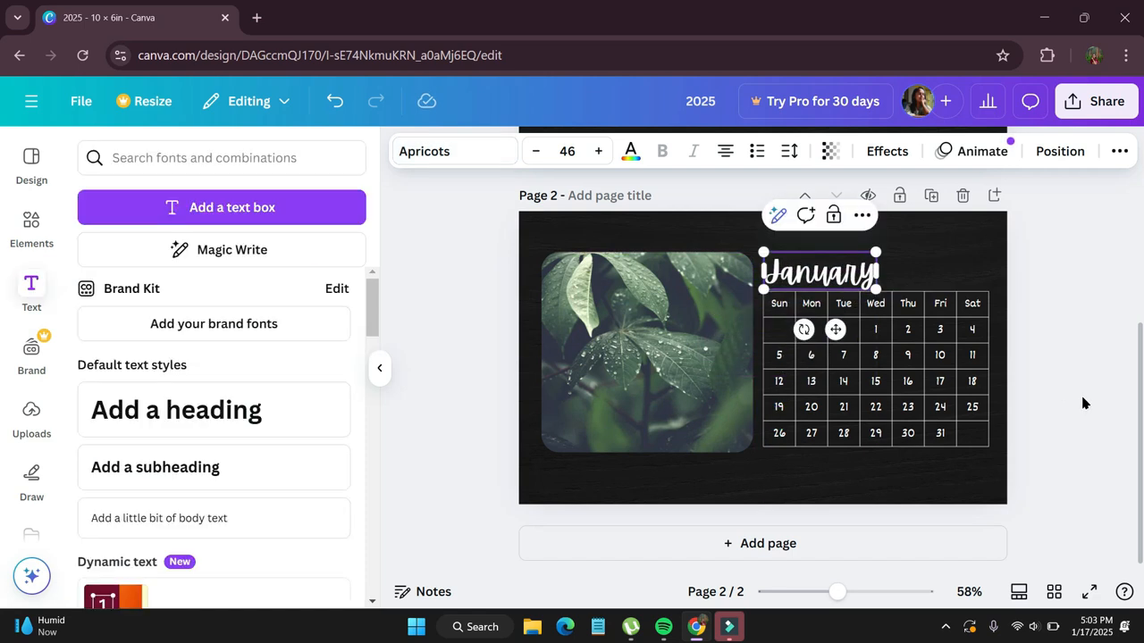
pyautogui.click(1083, 403)
# Move the January calendar table slightly down until its lower edge aligns with the leaf photo, and deselect it.
pyautogui.click(972, 438)
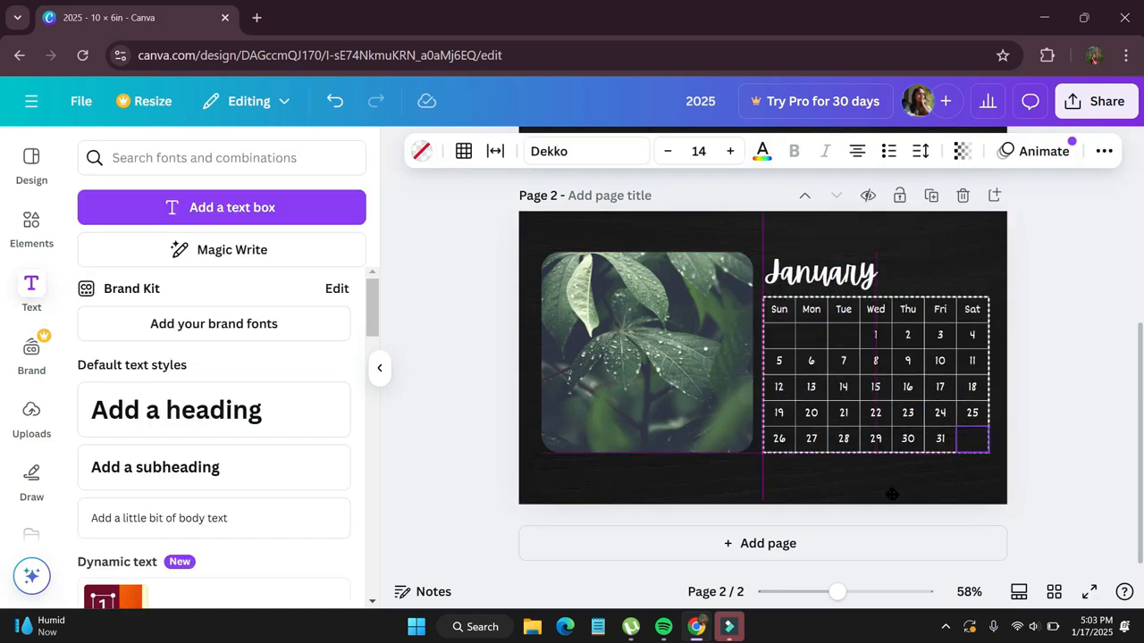
pyautogui.click(1033, 482)
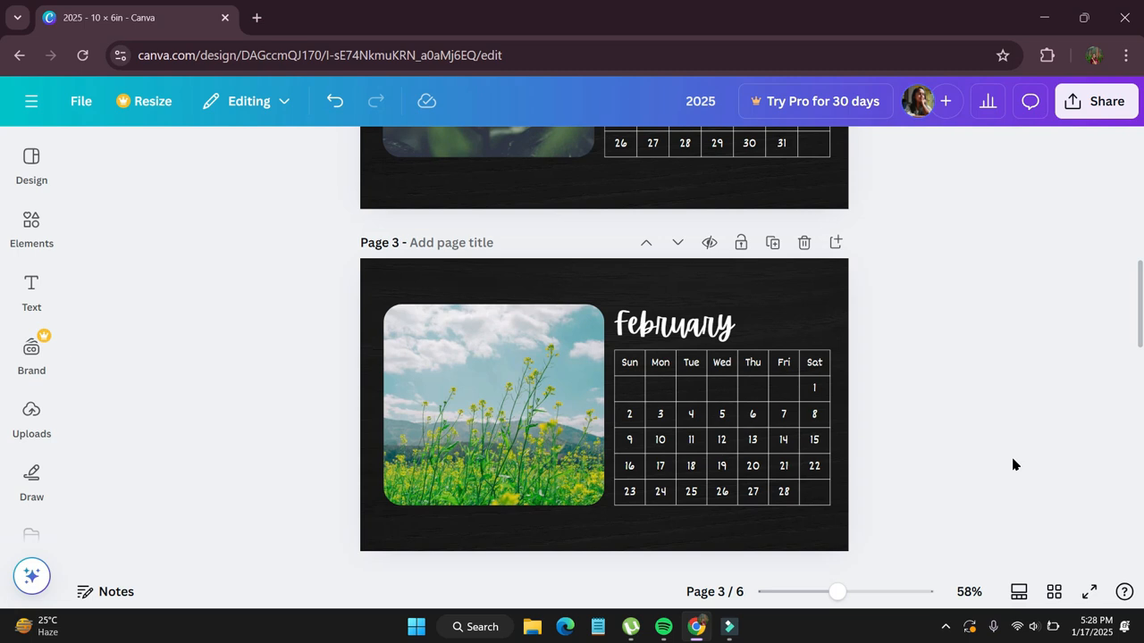
# Duplicate the February page and replace the copy's photo with the lavender field picture from the "nature" photo results.
pyautogui.click(772, 243)
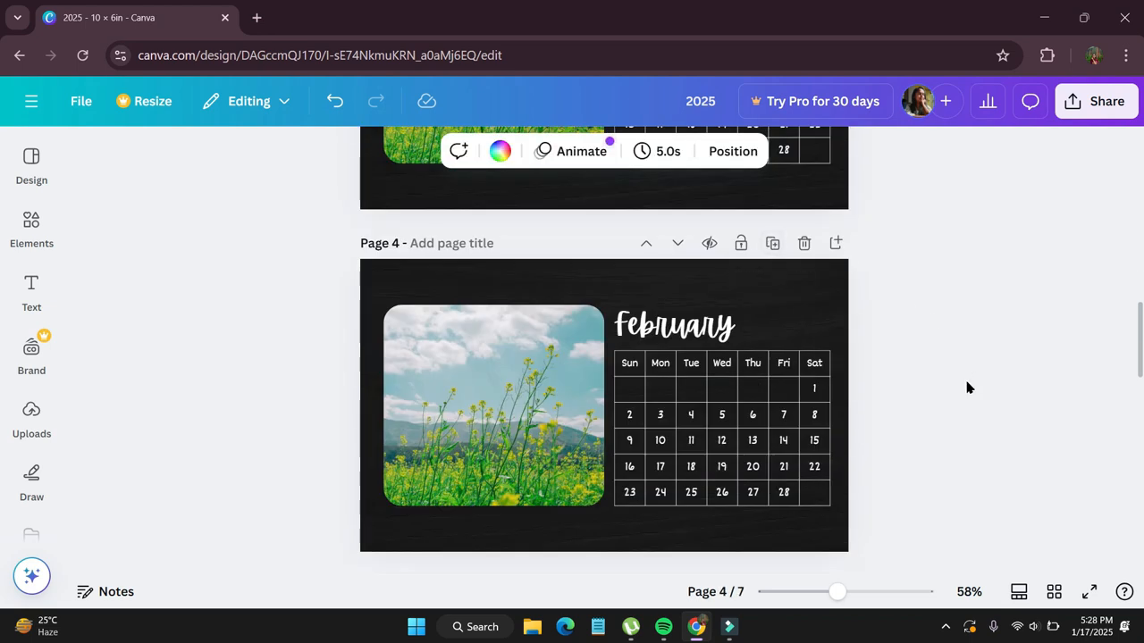
pyautogui.scroll(2, 993, 318)
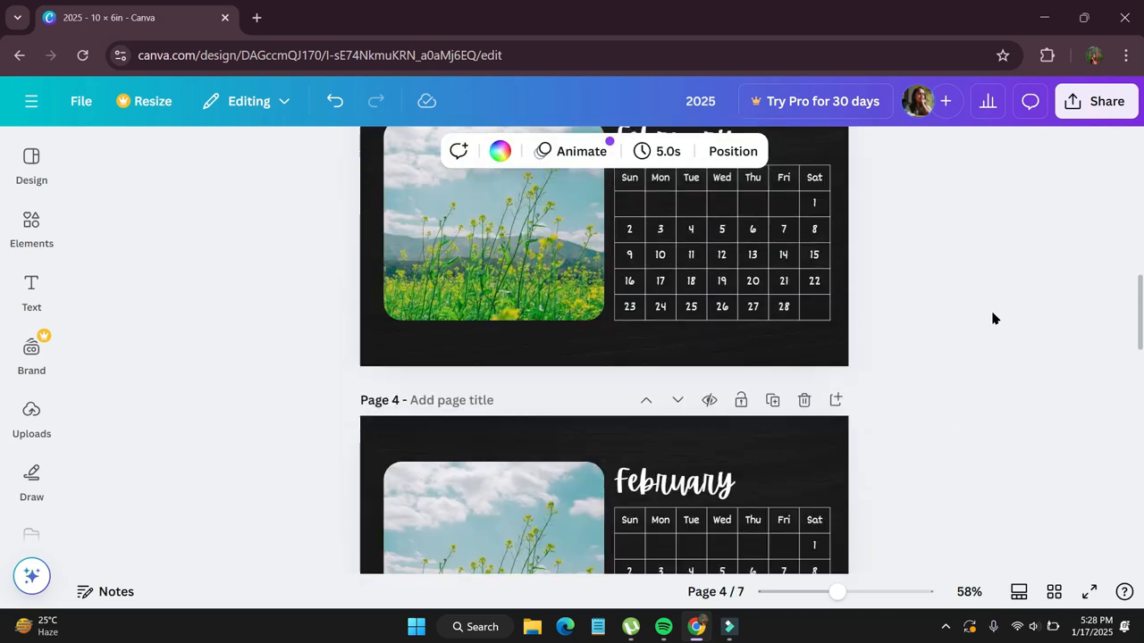
pyautogui.scroll(-2, 993, 318)
pyautogui.click(32, 228)
pyautogui.scroll(-5, 284, 457)
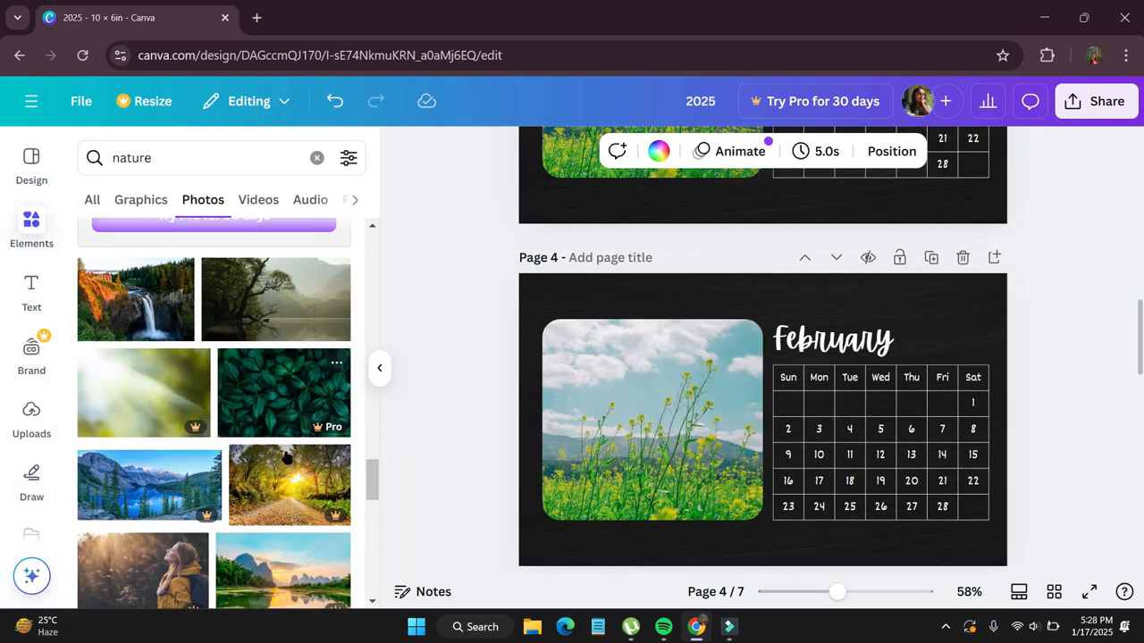
pyautogui.scroll(-3, 284, 457)
pyautogui.click(274, 403)
# Change the duplicated page's heading to "March" and delete its February calendar table.
pyautogui.doubleClick(833, 339)
pyautogui.write('March')
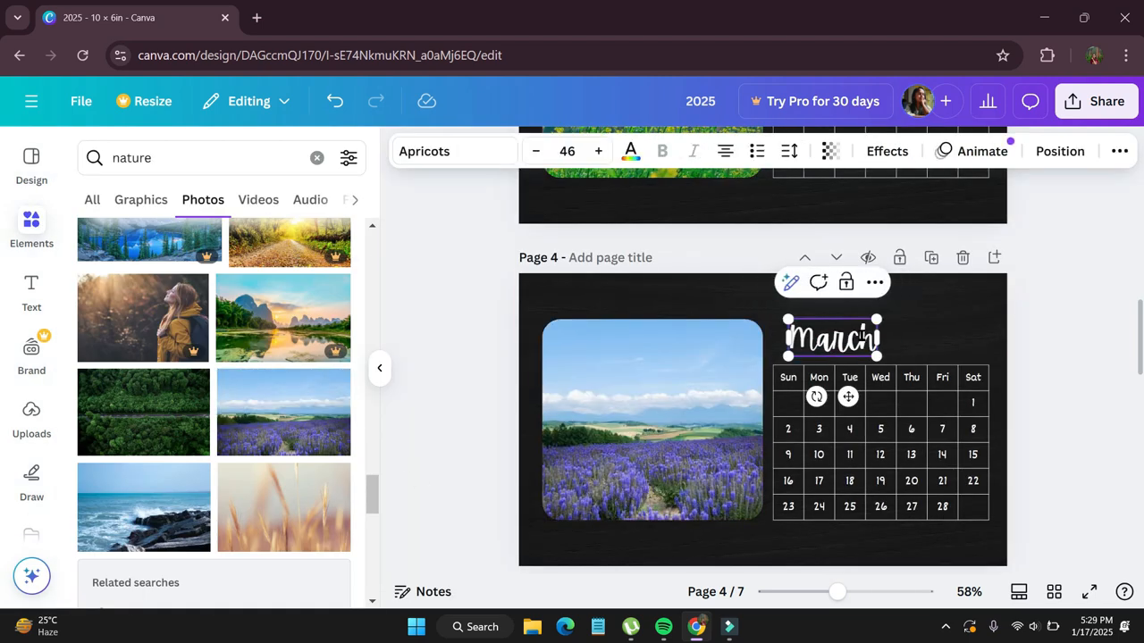
pyautogui.click(962, 398)
pyautogui.hotkey('ctrl', 'a')
pyautogui.press('Delete')
pyautogui.press('Delete')
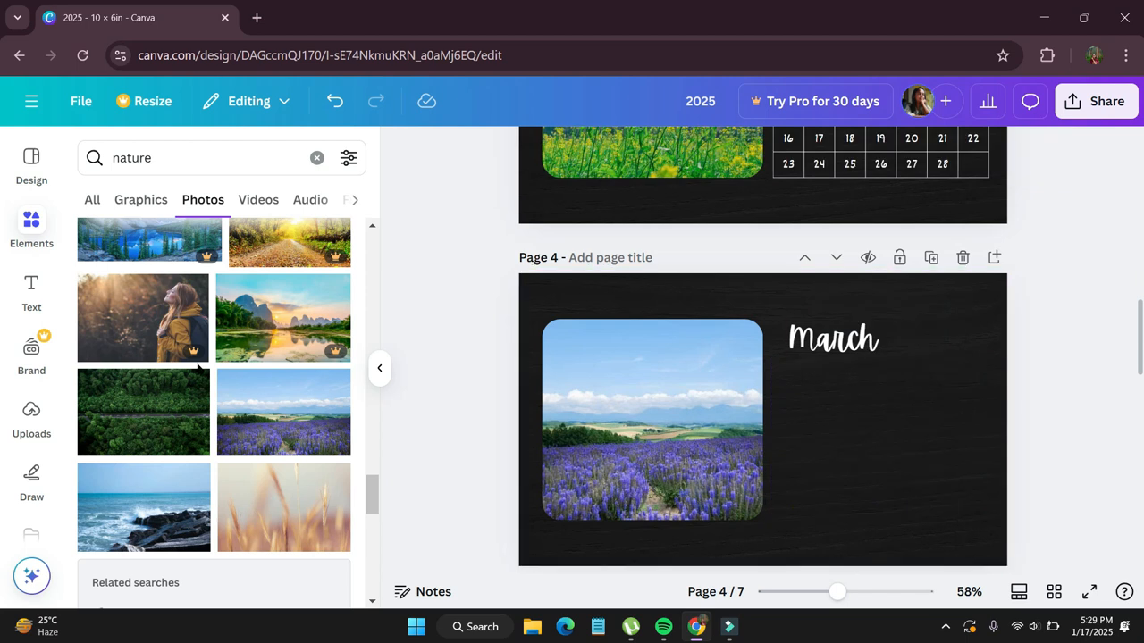
# Generate a March 2025 month calendar starting on Sunday with Calendar Maker and add it to page 4.
pyautogui.scroll(-3, 31, 403)
pyautogui.click(32, 484)
pyautogui.click(214, 276)
pyautogui.click(198, 396)
pyautogui.click(221, 546)
# Remove the fill colour from the March calendar table's cells and set all of its borders to white.
pyautogui.click(421, 151)
pyautogui.click(144, 284)
pyautogui.click(464, 151)
pyautogui.click(521, 199)
pyautogui.click(653, 258)
pyautogui.click(797, 479)
pyautogui.click(822, 470)
pyautogui.click(862, 420)
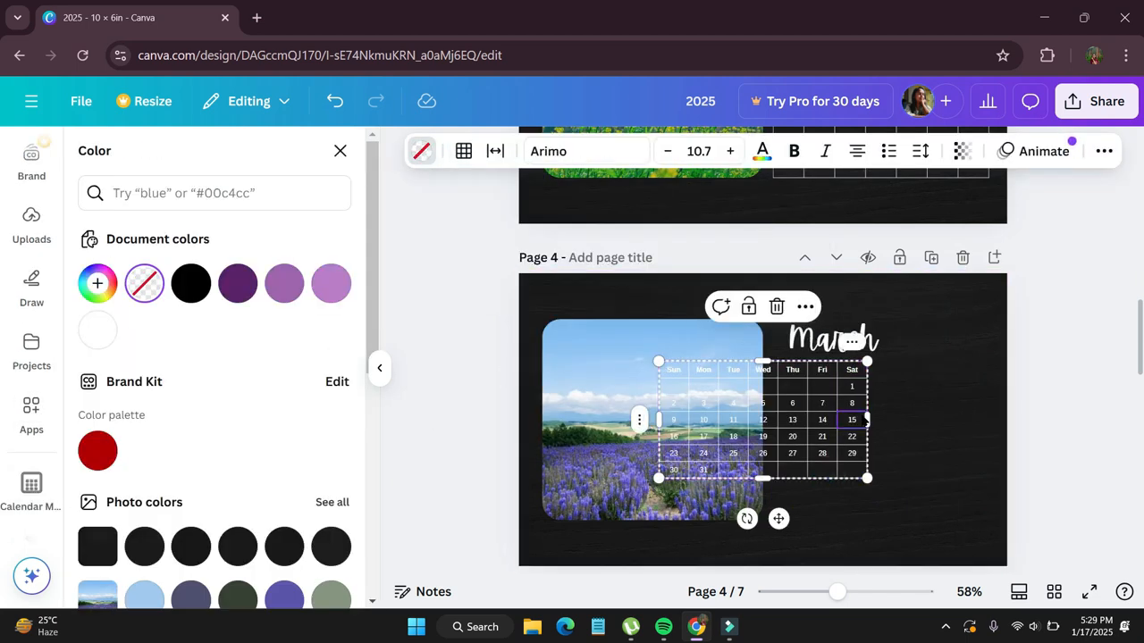
# Copy the style of the February calendar table and apply it to the March calendar table.
pyautogui.scroll(2, 1039, 380)
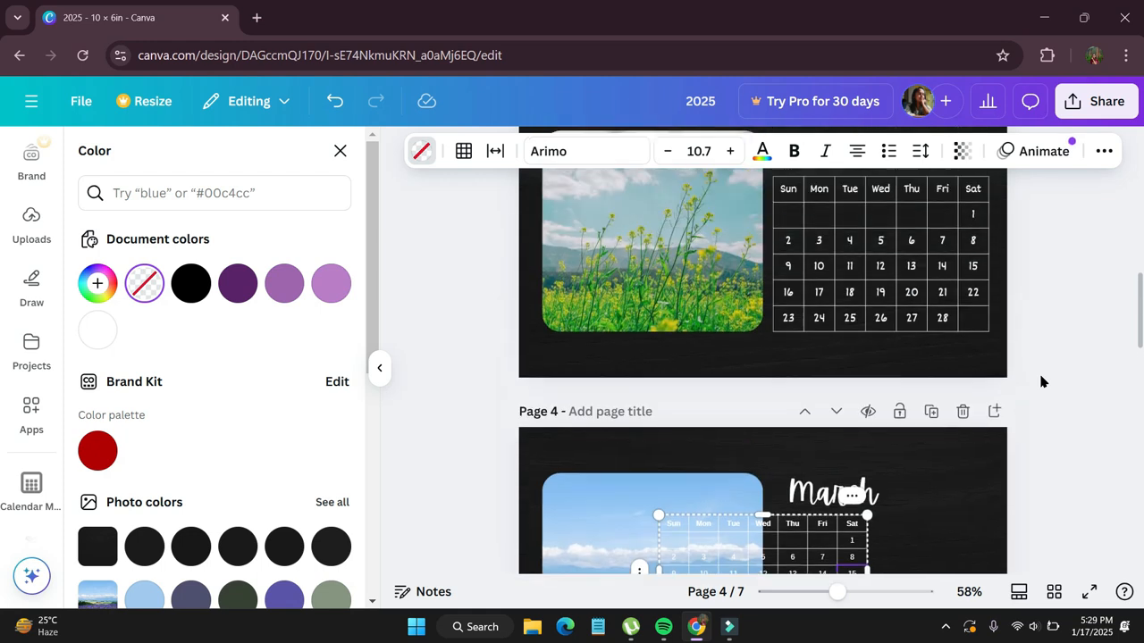
pyautogui.click(985, 325)
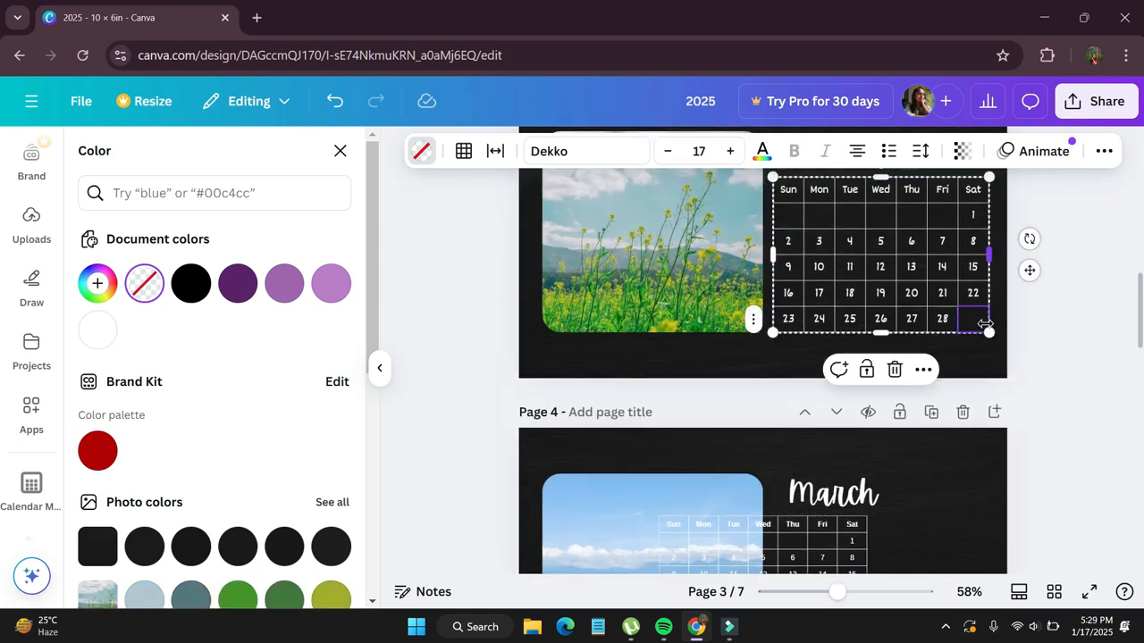
pyautogui.click(923, 371)
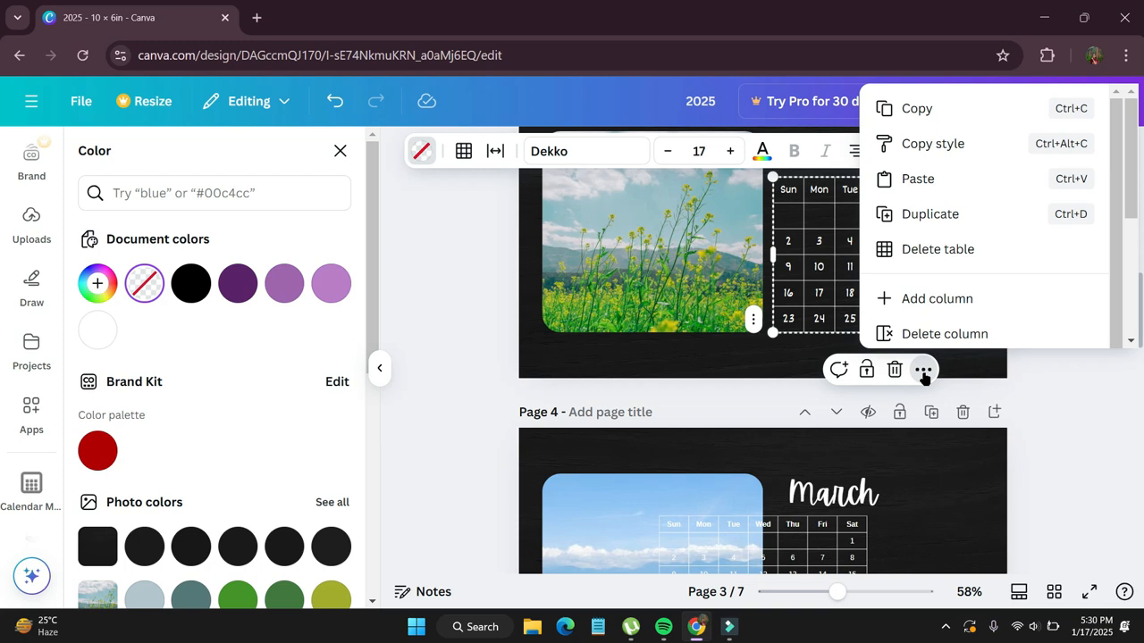
pyautogui.click(978, 150)
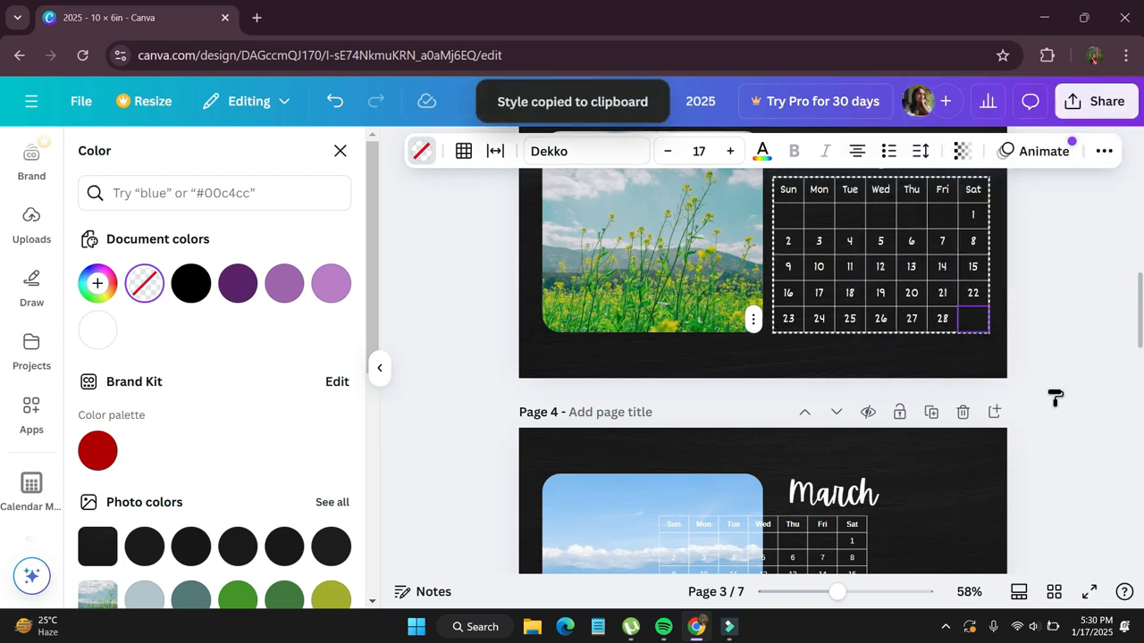
pyautogui.scroll(-2, 986, 479)
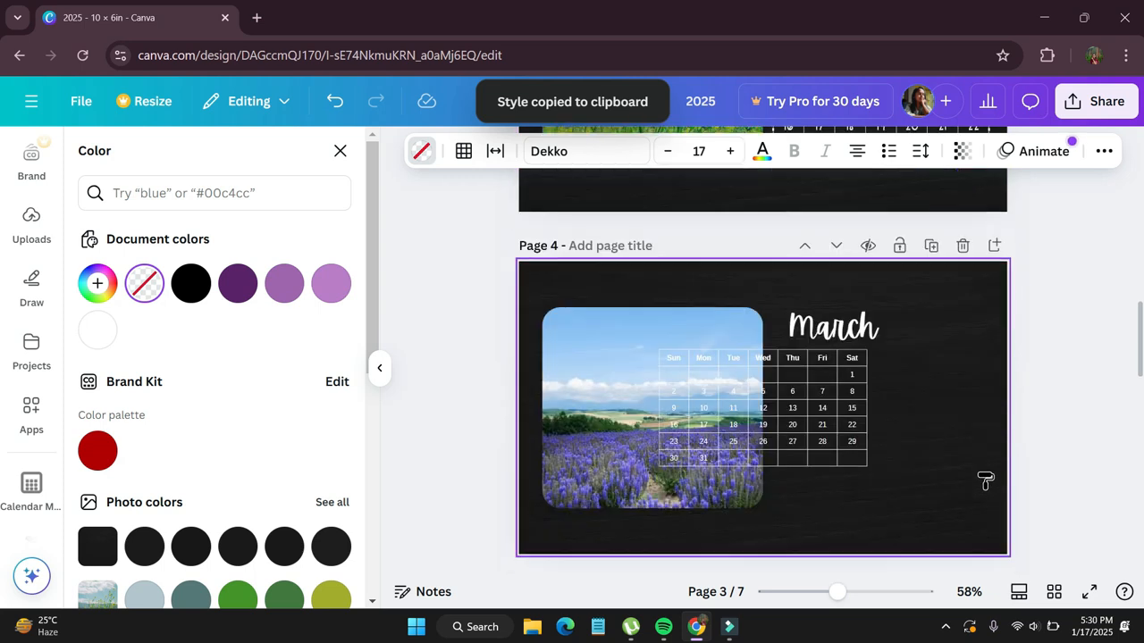
pyautogui.click(845, 463)
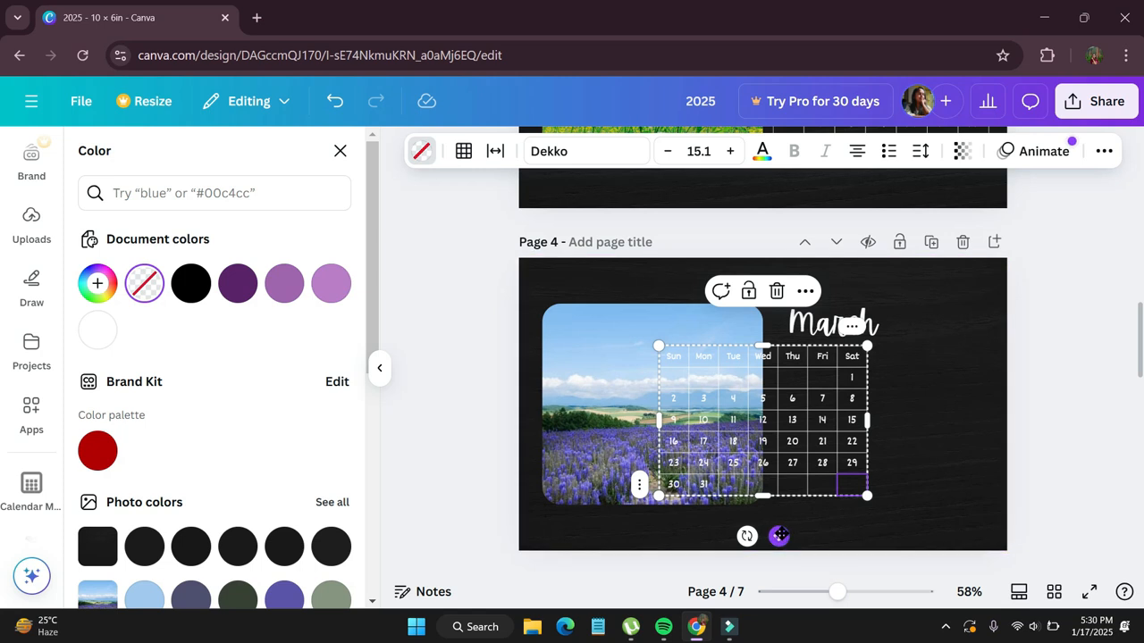
# Move the March calendar table beside the lavender photo under the heading, widen it slightly and set its text size to 16.1.
pyautogui.moveTo(779, 534); pyautogui.dragTo(905, 532)
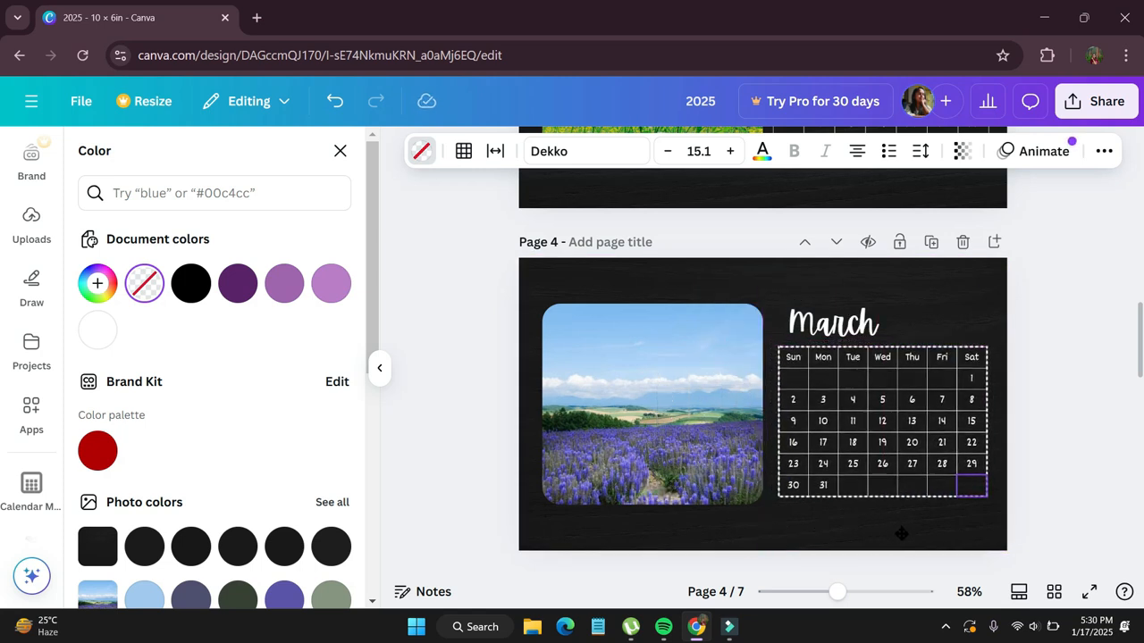
pyautogui.moveTo(990, 497); pyautogui.dragTo(992, 517)
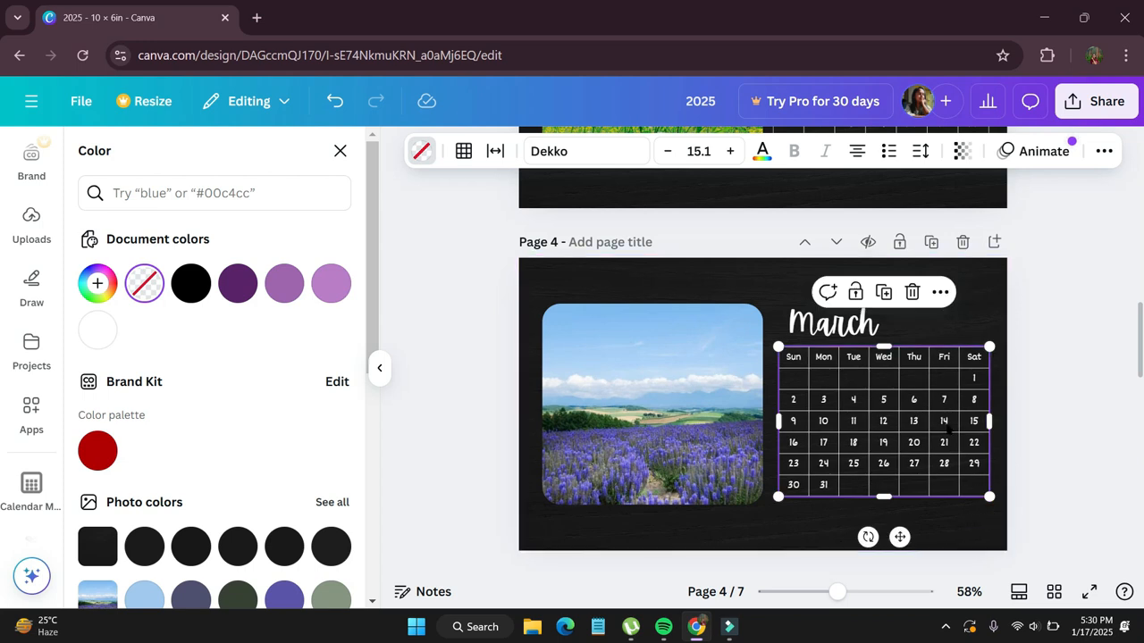
pyautogui.click(730, 151)
pyautogui.click(668, 151)
pyautogui.click(730, 151)
pyautogui.click(1067, 424)
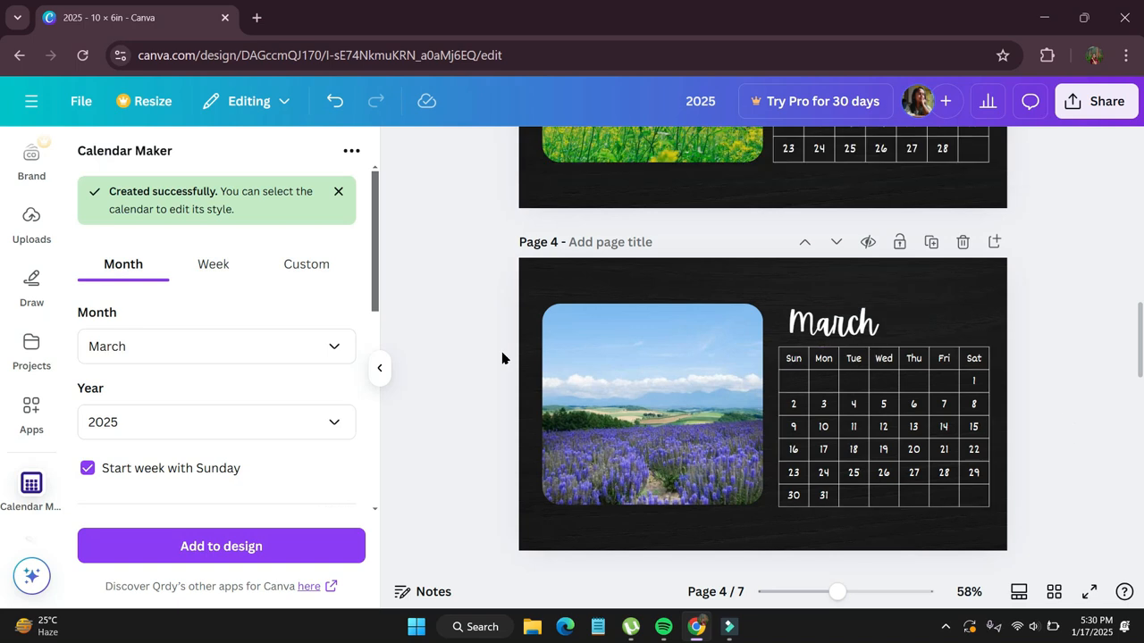
pyautogui.click(380, 368)
pyautogui.click(690, 453)
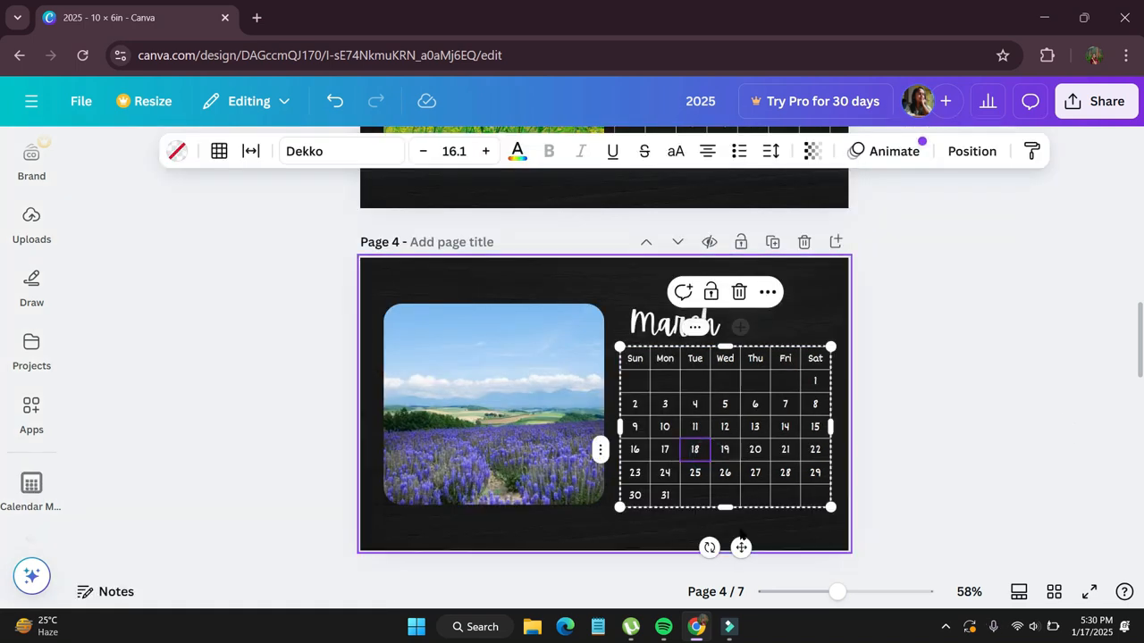
pyautogui.click(926, 503)
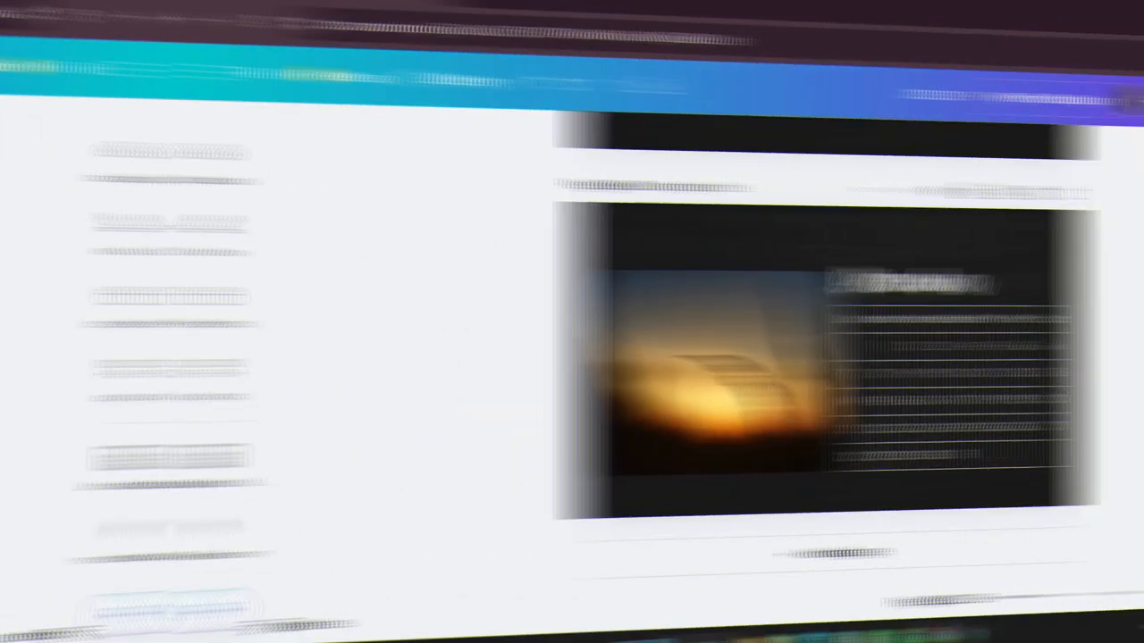
# Review all the calendar pages from December back to the 2025 cover, checking each month's photo, heading and table.
pyautogui.scroll(2, 967, 378)
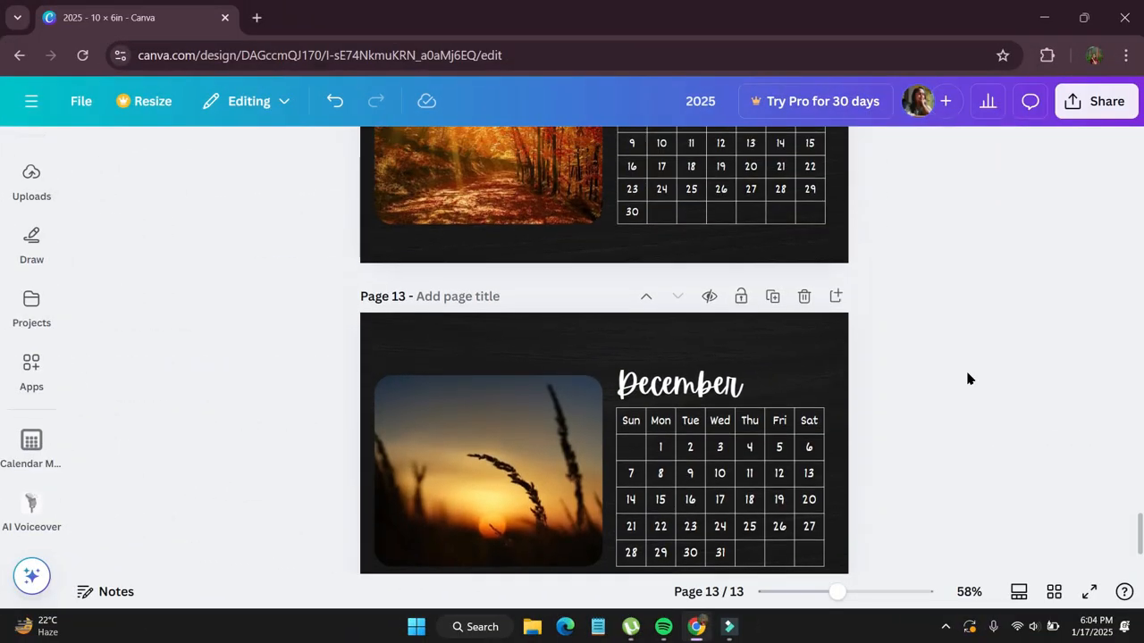
pyautogui.scroll(2, 967, 378)
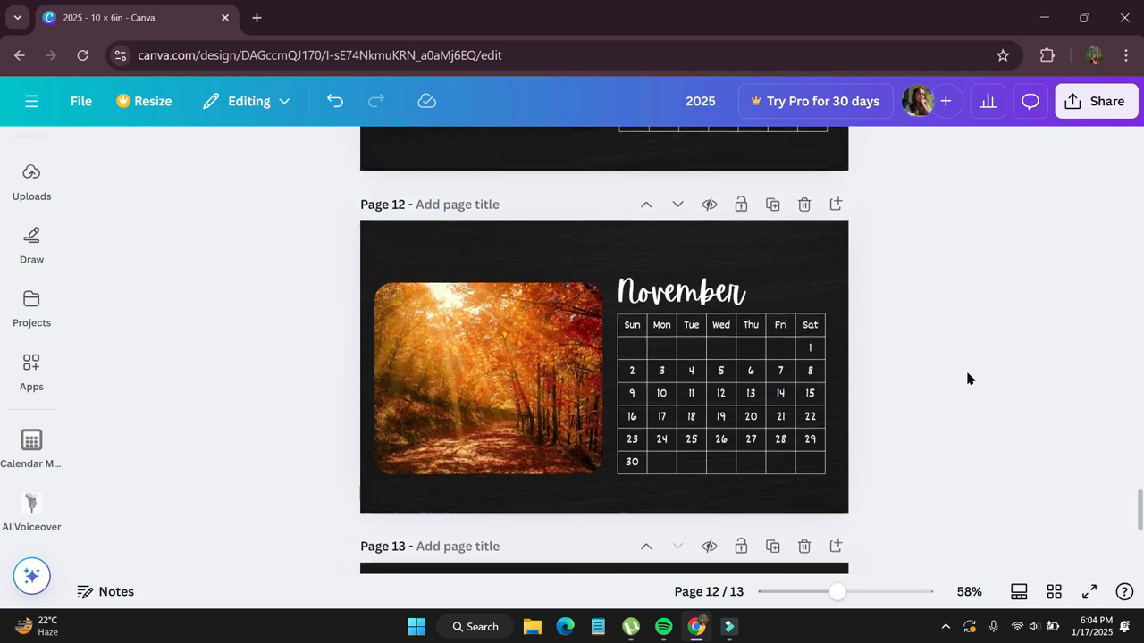
pyautogui.scroll(4, 967, 378)
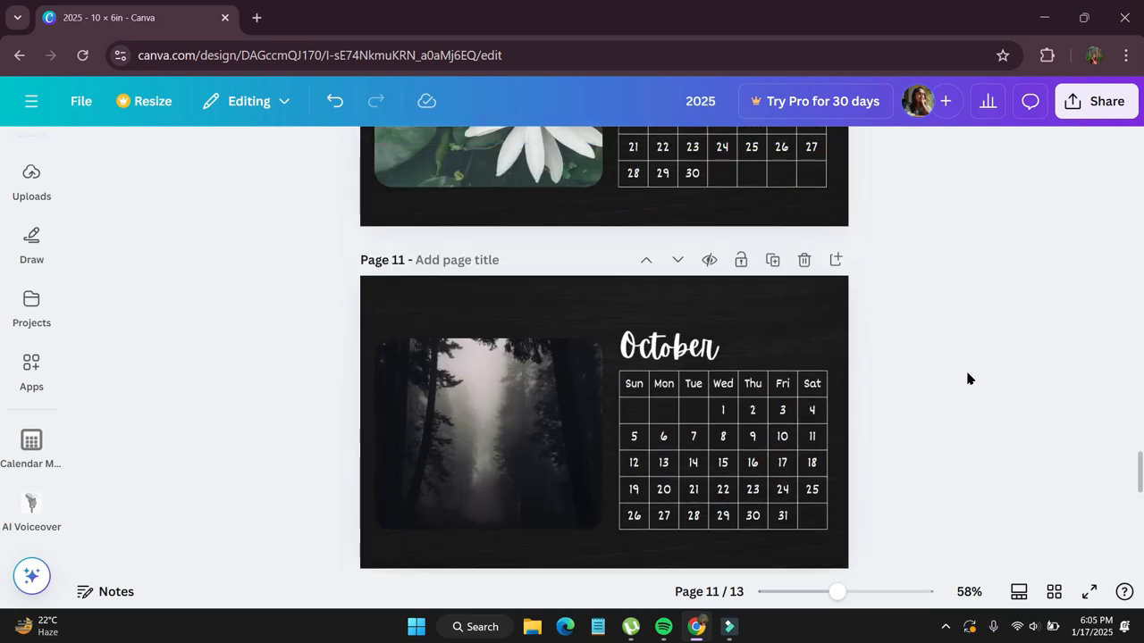
pyautogui.scroll(5, 967, 378)
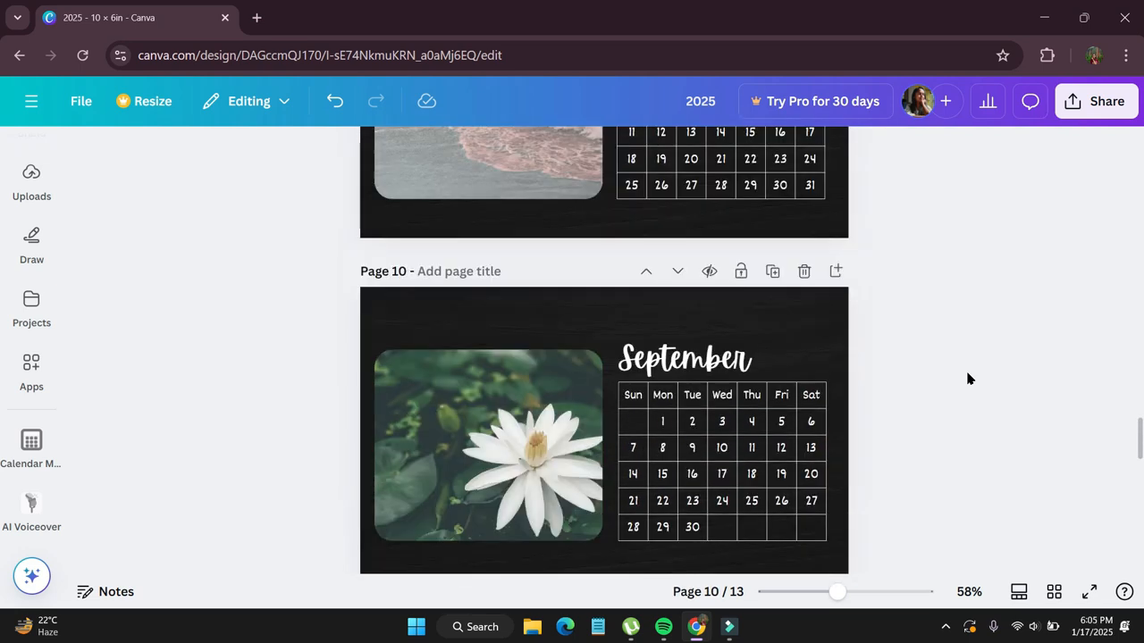
pyautogui.scroll(8, 967, 378)
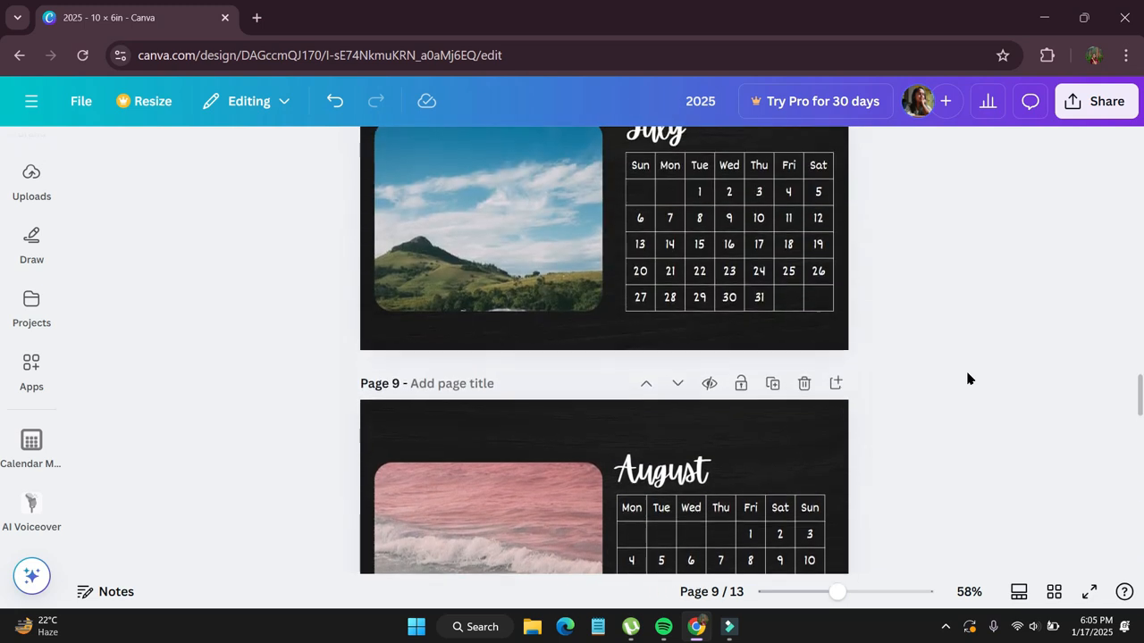
pyautogui.scroll(2, 967, 378)
pyautogui.scroll(4, 967, 378)
pyautogui.scroll(5, 967, 378)
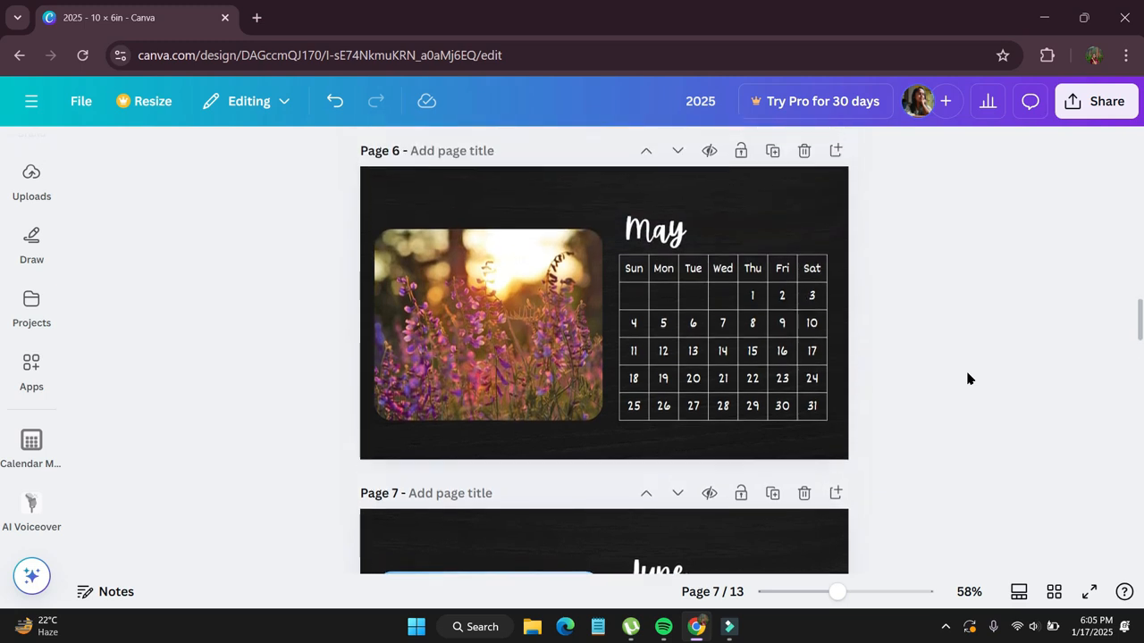
pyautogui.scroll(14, 967, 378)
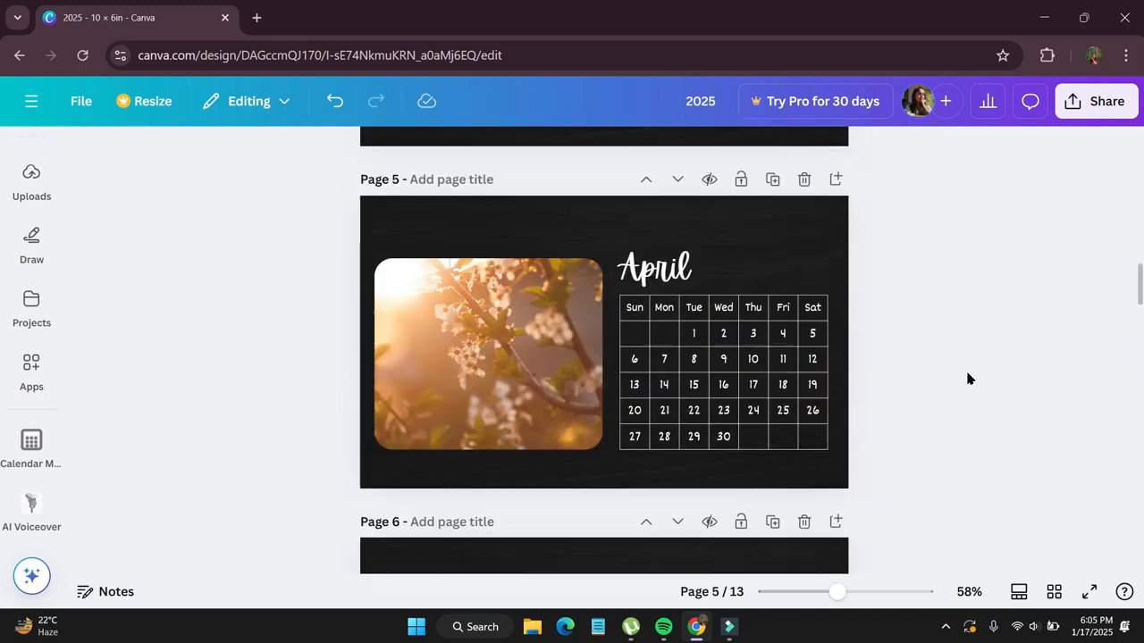
pyautogui.scroll(15, 967, 378)
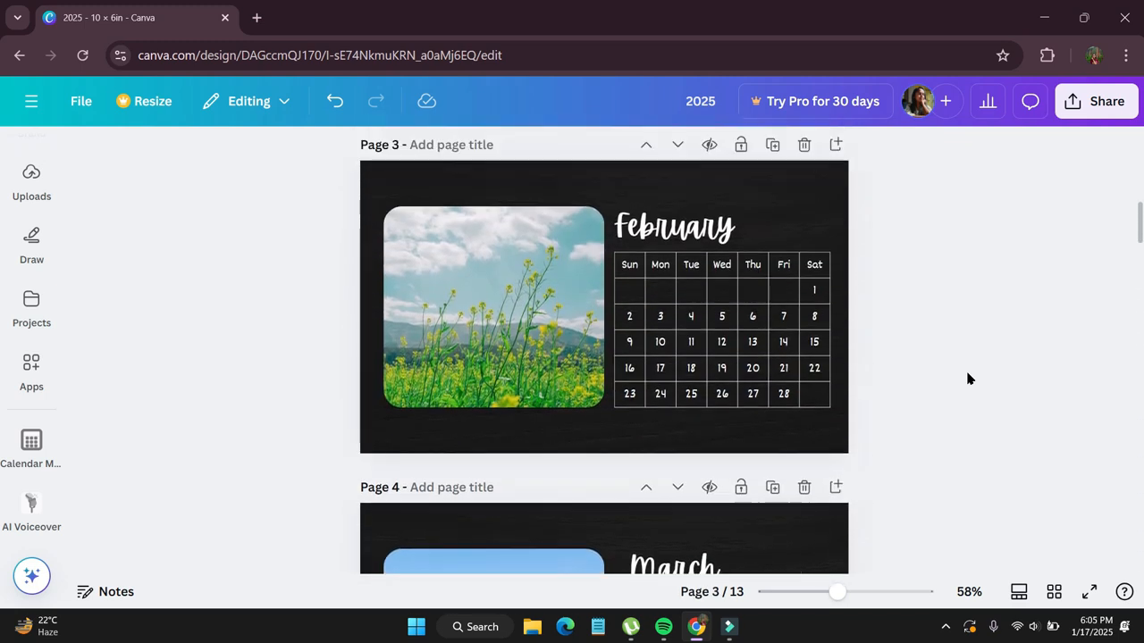
pyautogui.scroll(4, 967, 378)
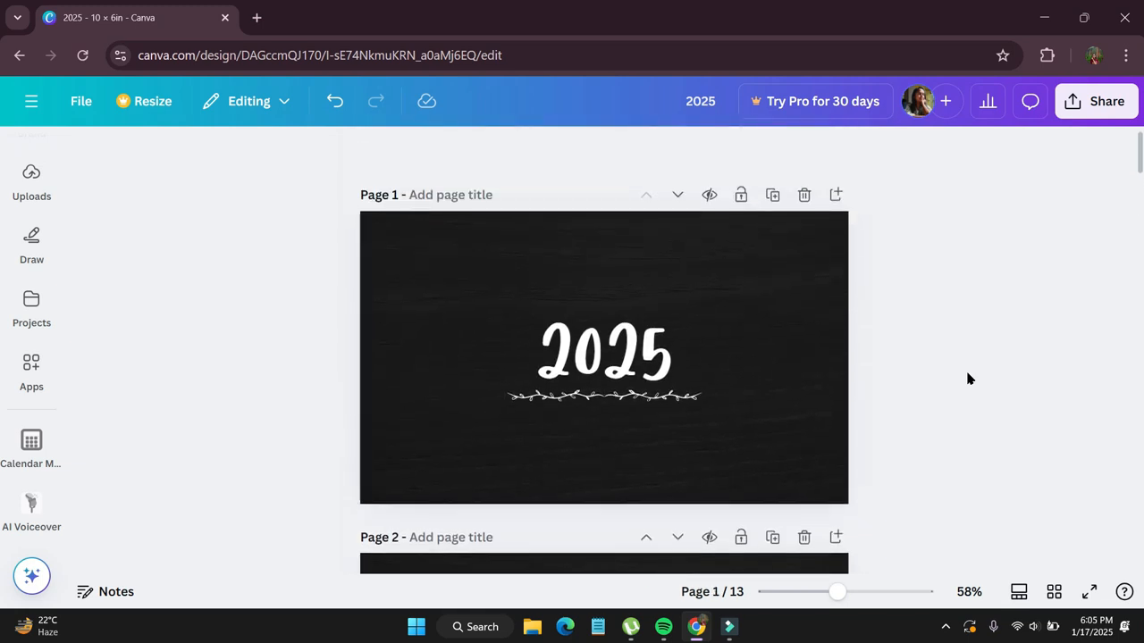
# Rename the design as "Calendar Black 25".
pyautogui.click(65, 110)
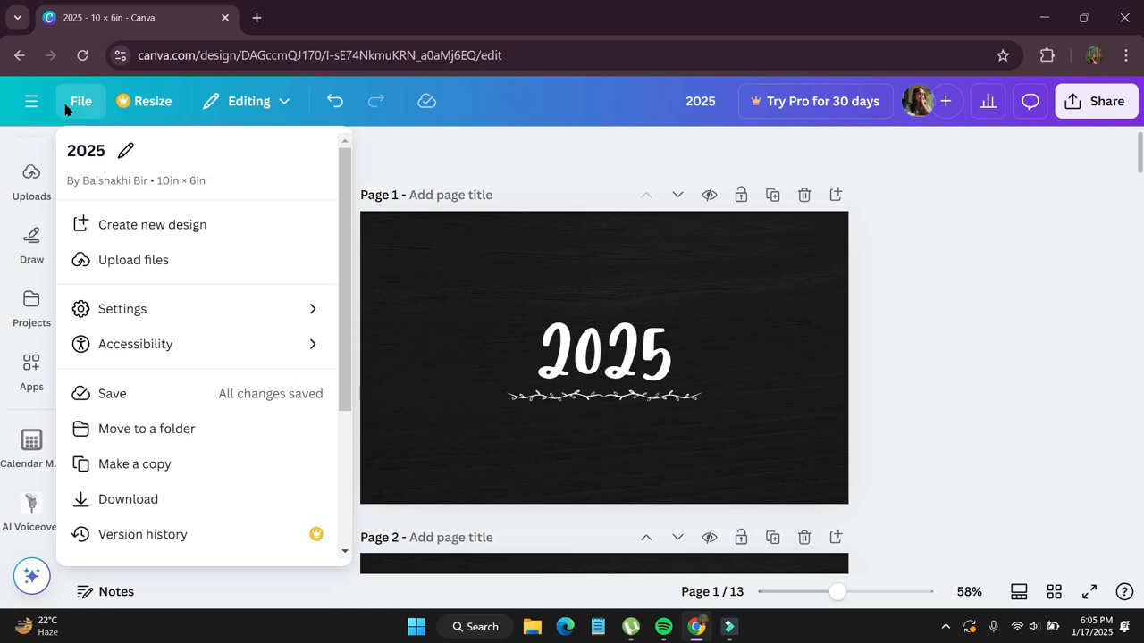
pyautogui.click(124, 151)
pyautogui.write('Calender Black')
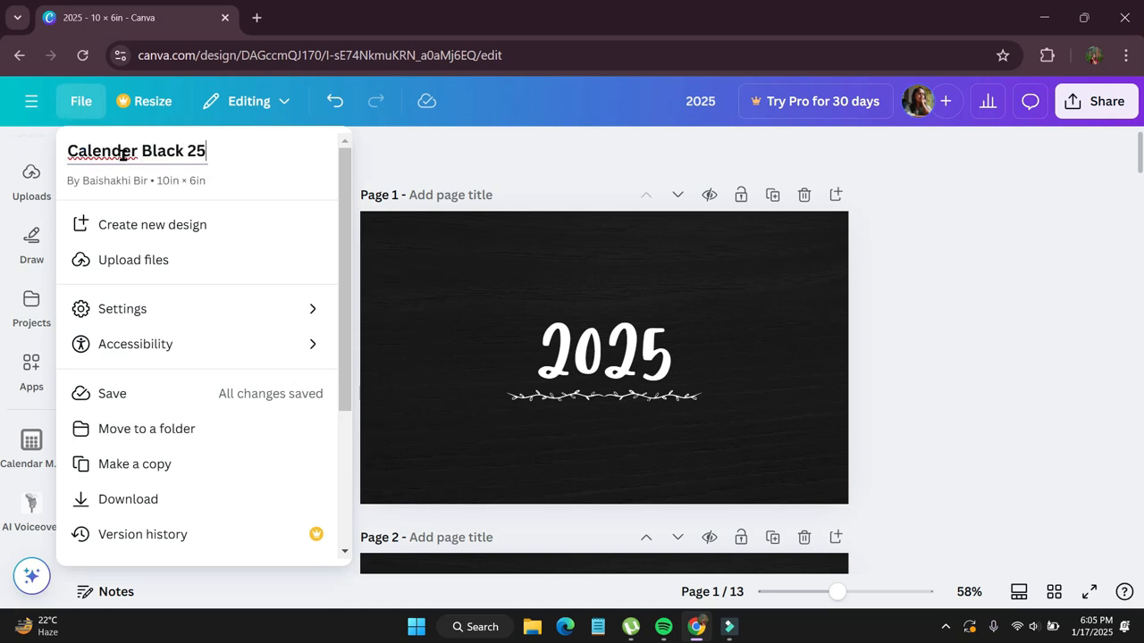
pyautogui.press('BackSpace')
pyautogui.press('BackSpace')
pyautogui.write('ar')
pyautogui.press('Return')
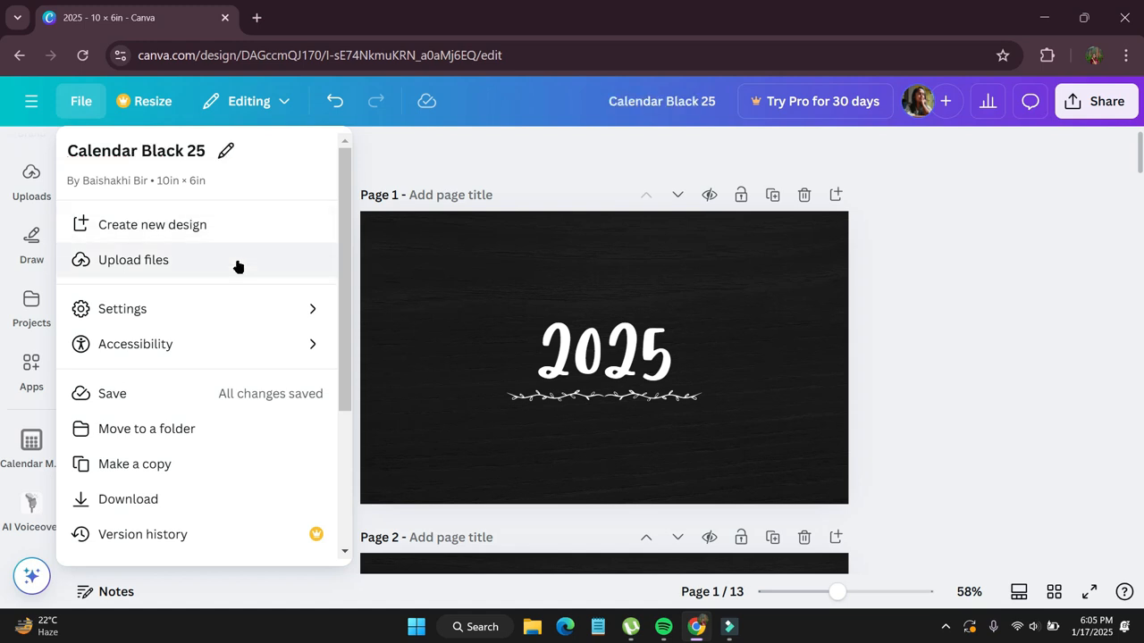
# Download all 13 pages of the calendar design as PNG at size 1 (2,000 × 1,200 px).
pyautogui.scroll(-1, 238, 264)
pyautogui.scroll(-1, 238, 264)
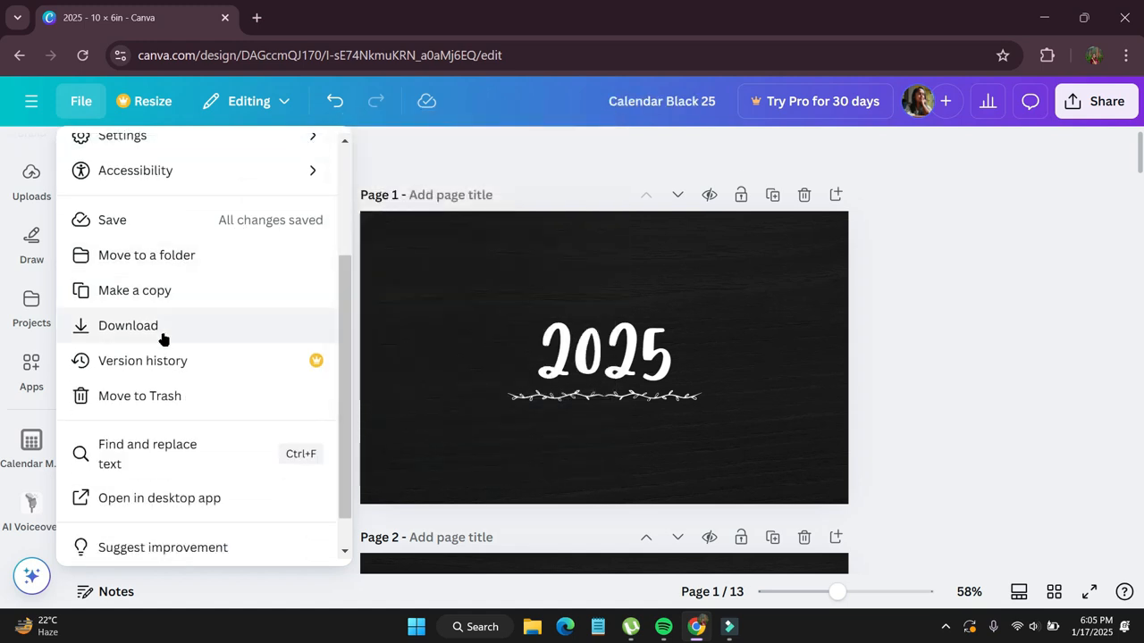
pyautogui.click(162, 336)
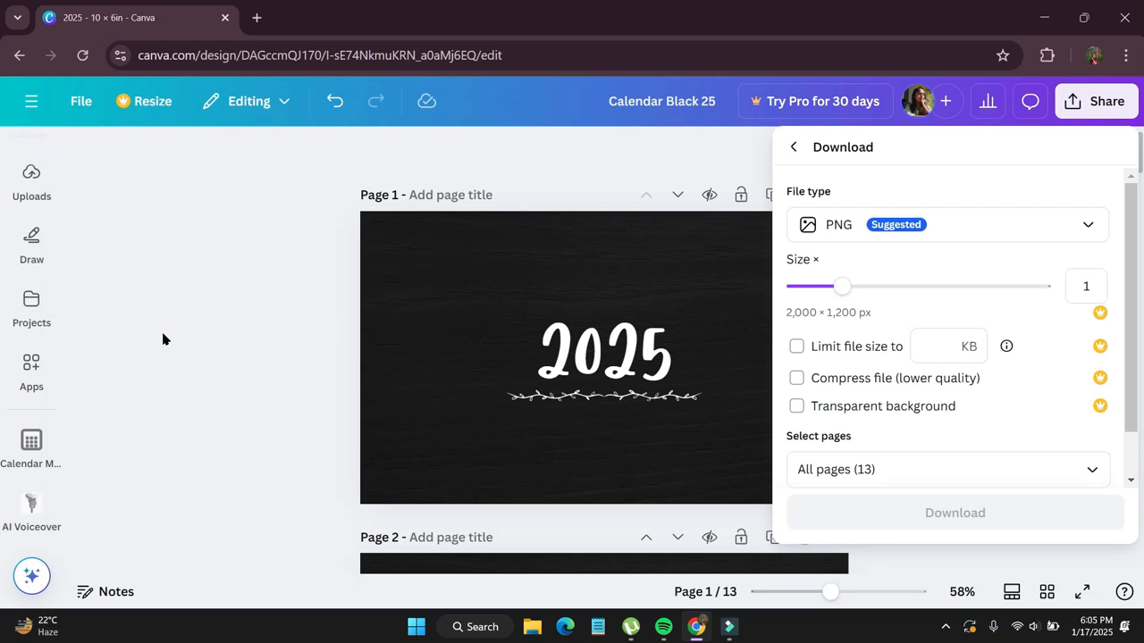
pyautogui.click(1092, 224)
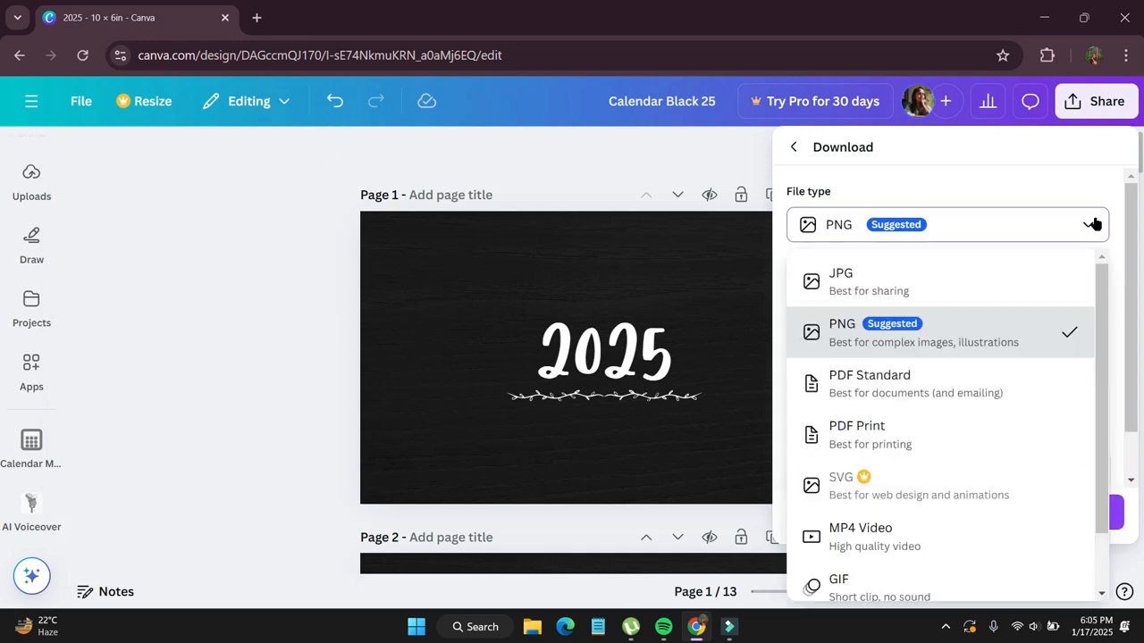
pyautogui.scroll(-1, 1001, 434)
pyautogui.scroll(1, 971, 304)
pyautogui.click(965, 330)
pyautogui.scroll(-1, 956, 447)
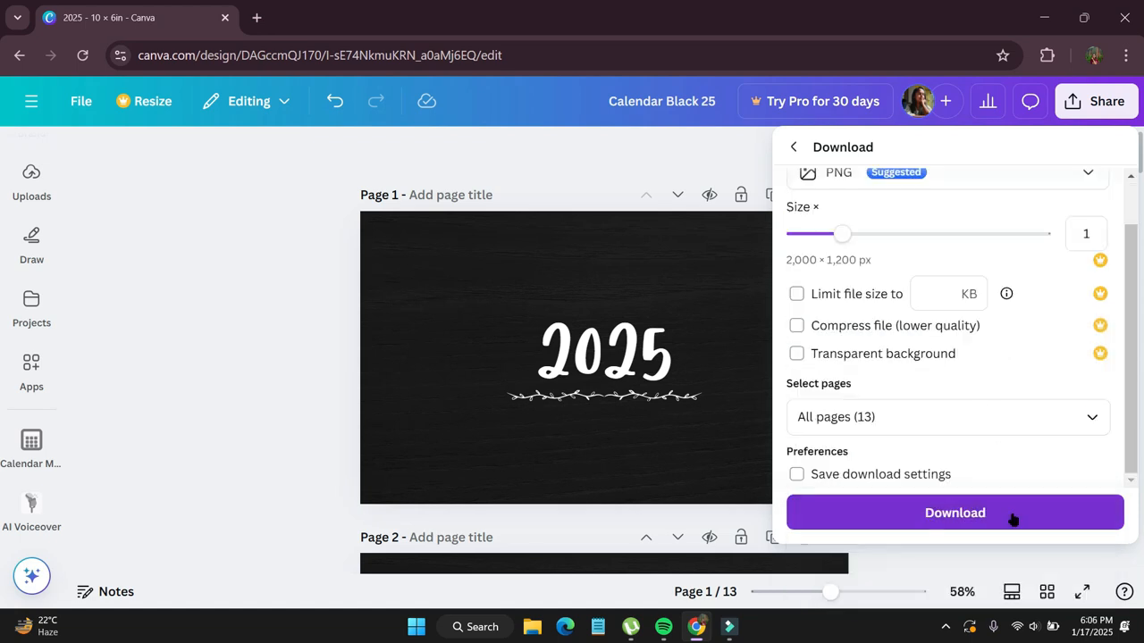
pyautogui.click(1011, 515)
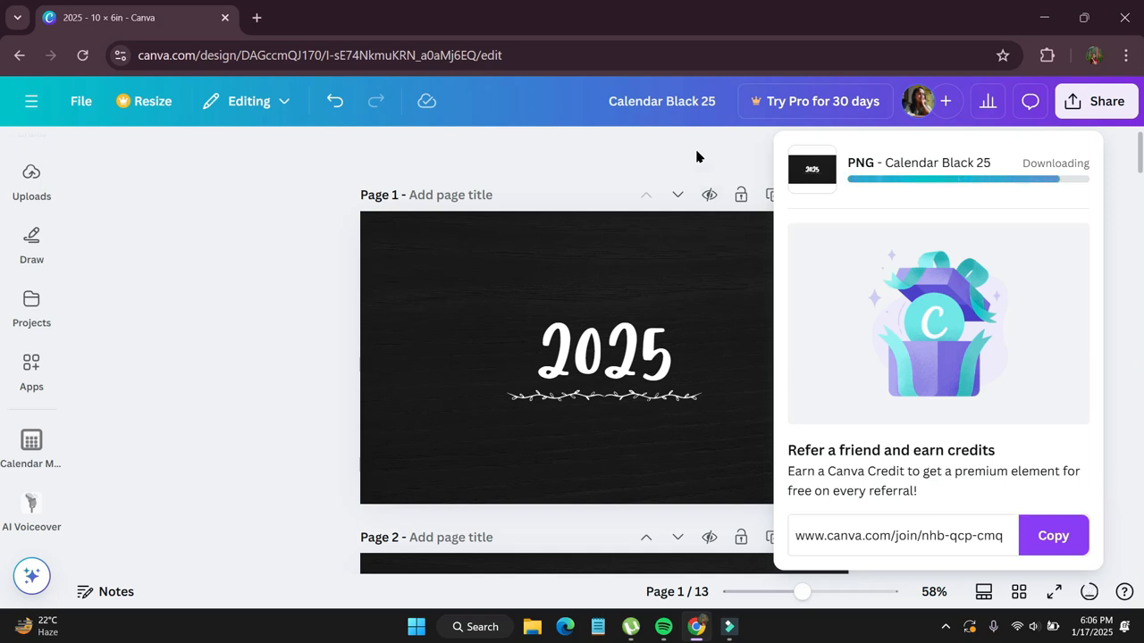
# Locate the downloaded Calendar Black 25.zip in the Downloads folder and extract it there into a folder named Calendar Black 25.
pyautogui.click(1062, 56)
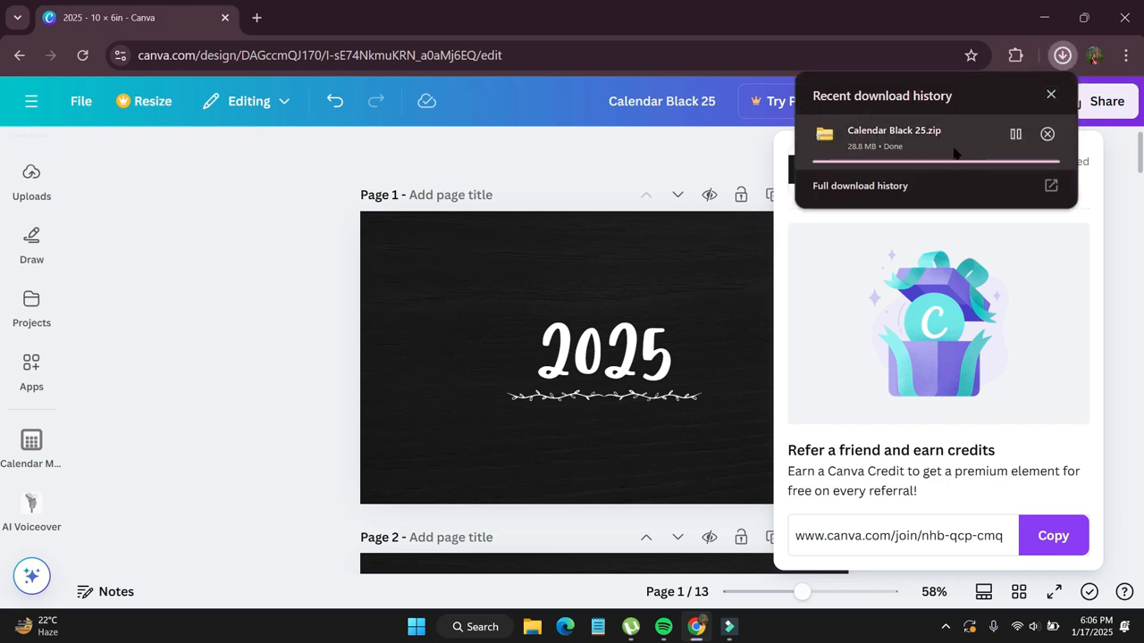
pyautogui.click(1017, 134)
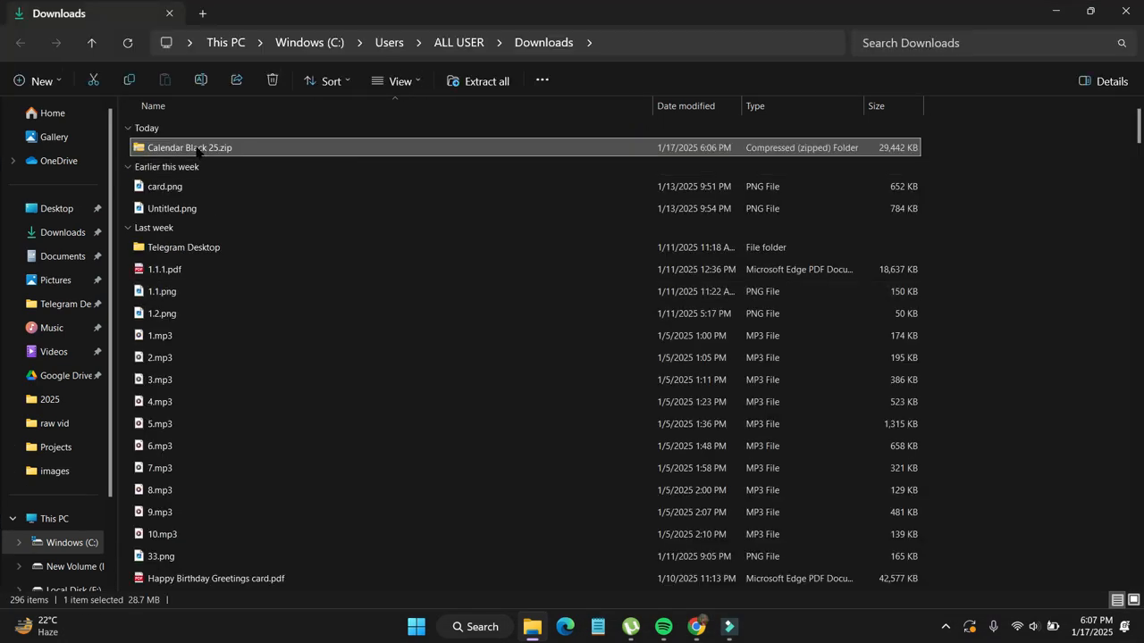
pyautogui.rightClick(198, 152)
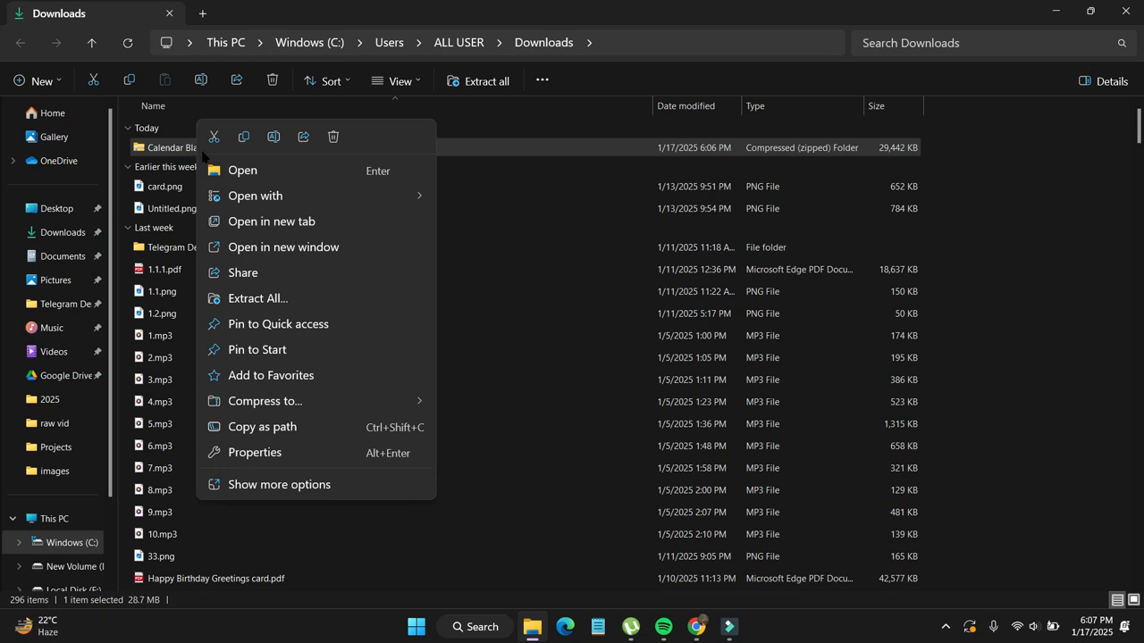
pyautogui.click(259, 298)
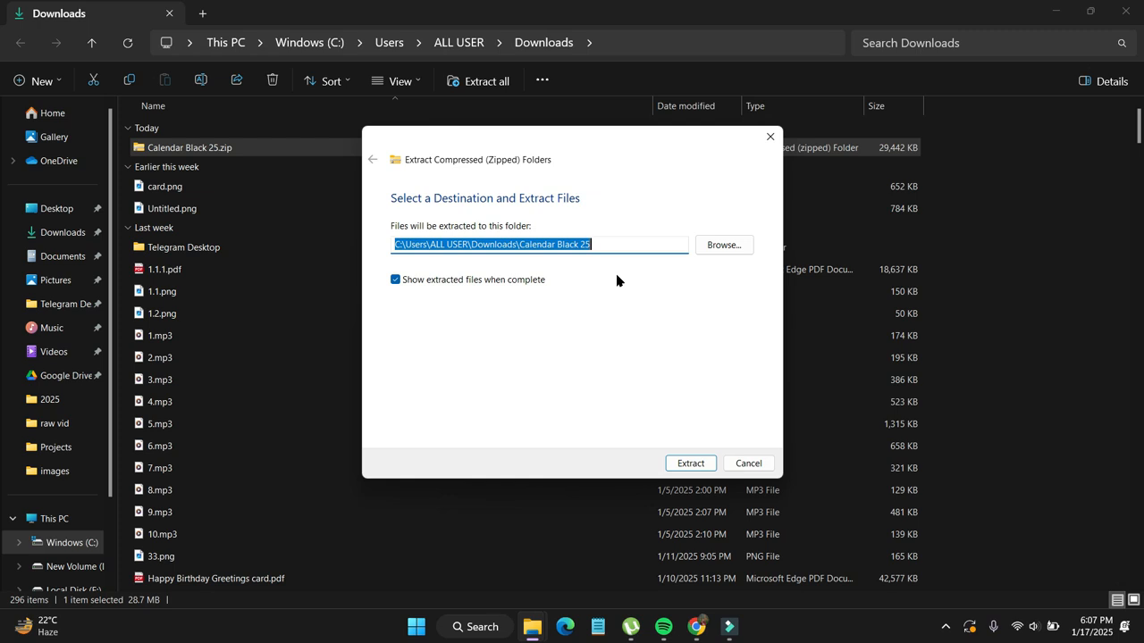
pyautogui.click(715, 254)
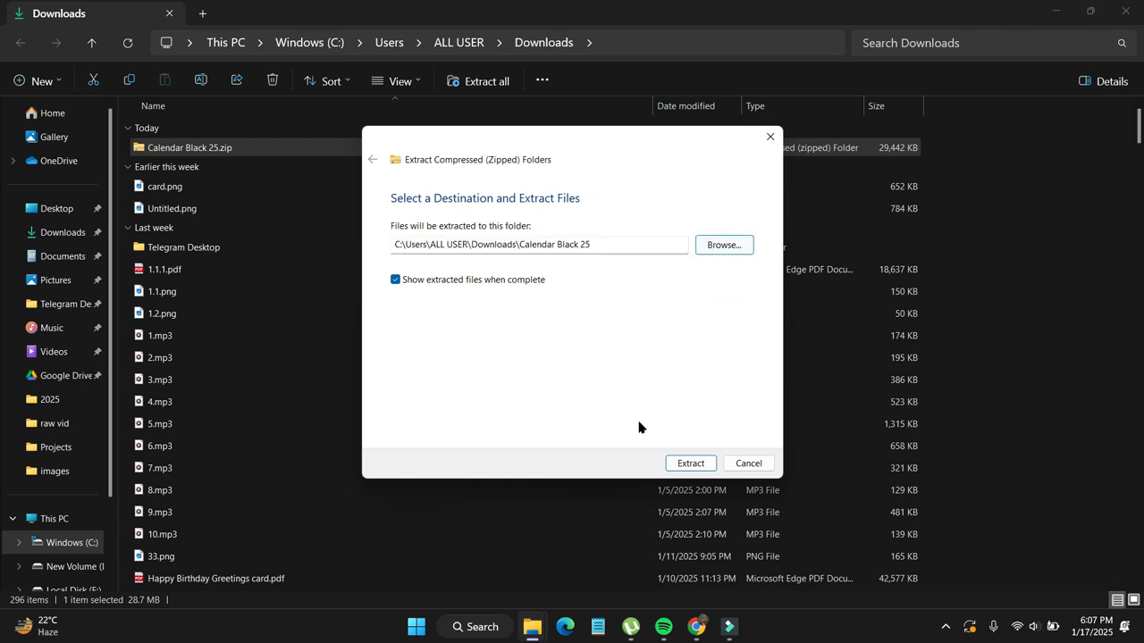
pyautogui.click(677, 465)
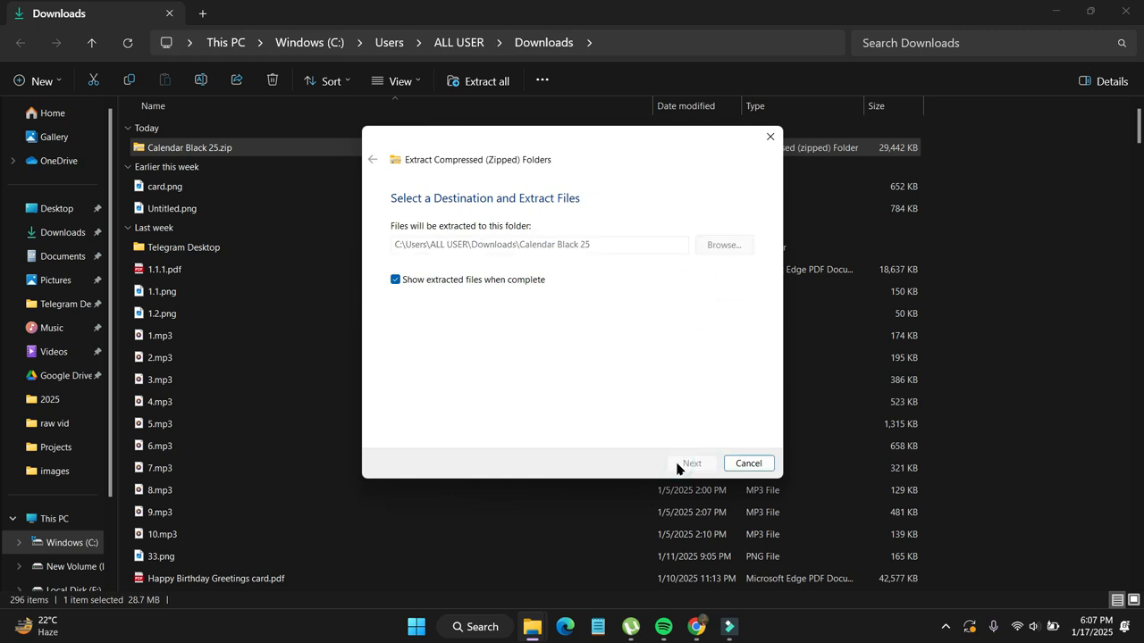
# Open the extracted 1.png and examine the exported calendar images in order from the 2025 cover through the months, returning to Canva at the end.
pyautogui.doubleClick(220, 150)
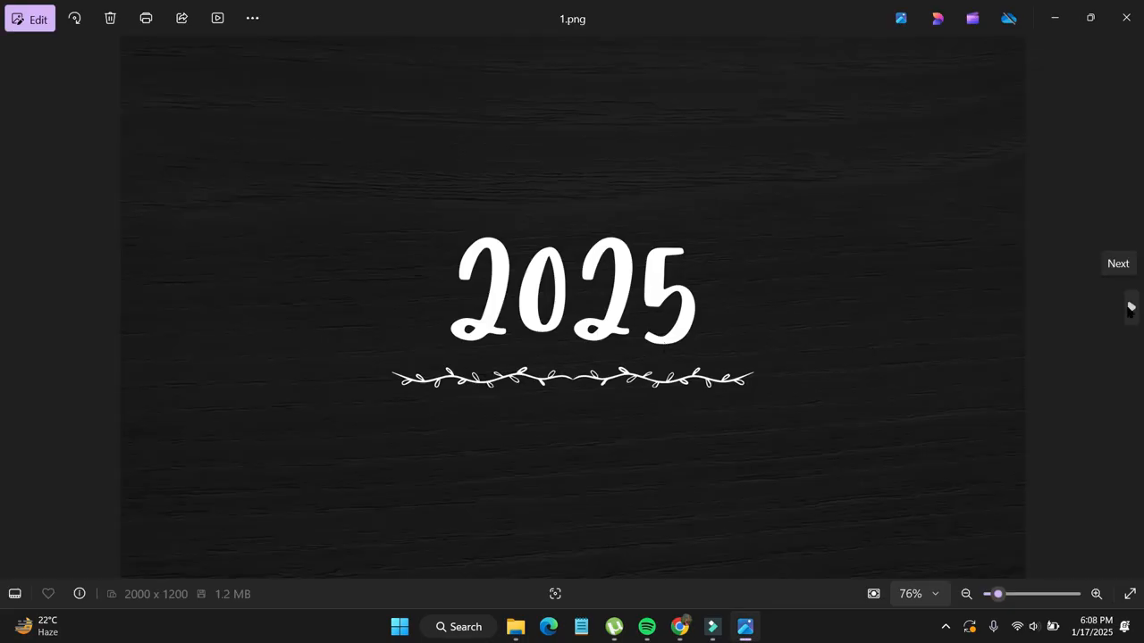
pyautogui.click(1130, 309)
pyautogui.click(1130, 309)
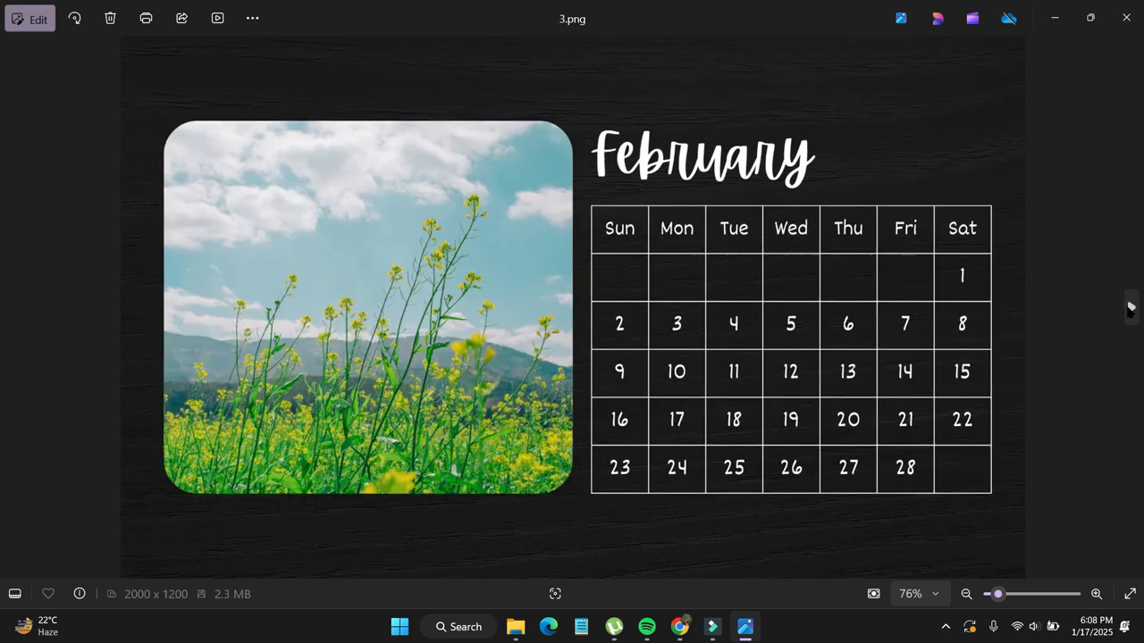
pyautogui.click(1129, 308)
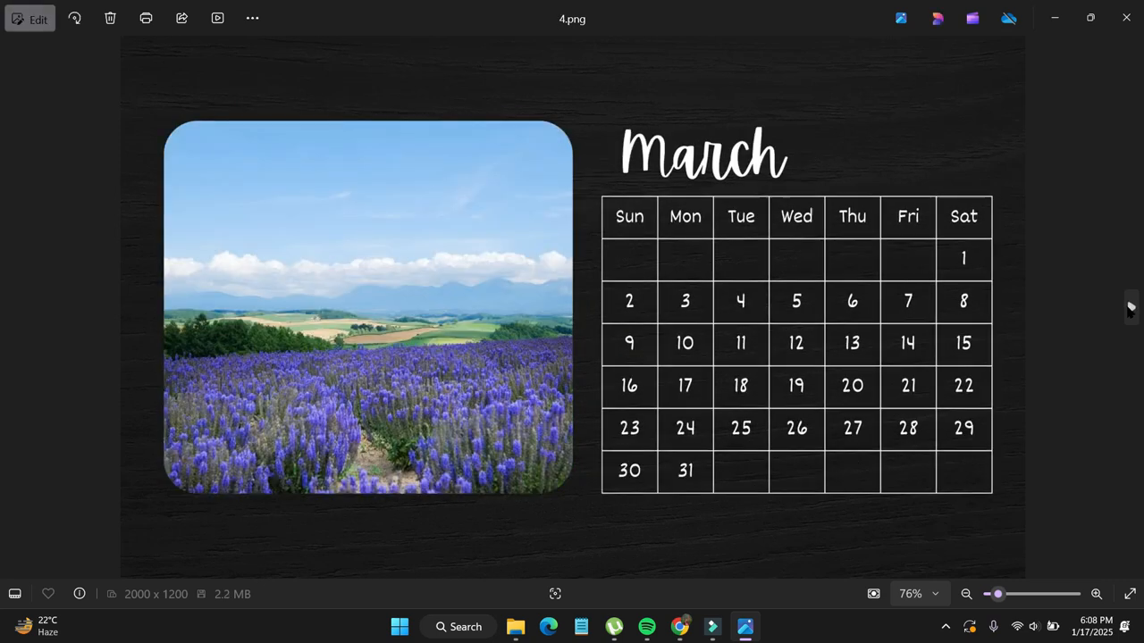
pyautogui.click(1130, 309)
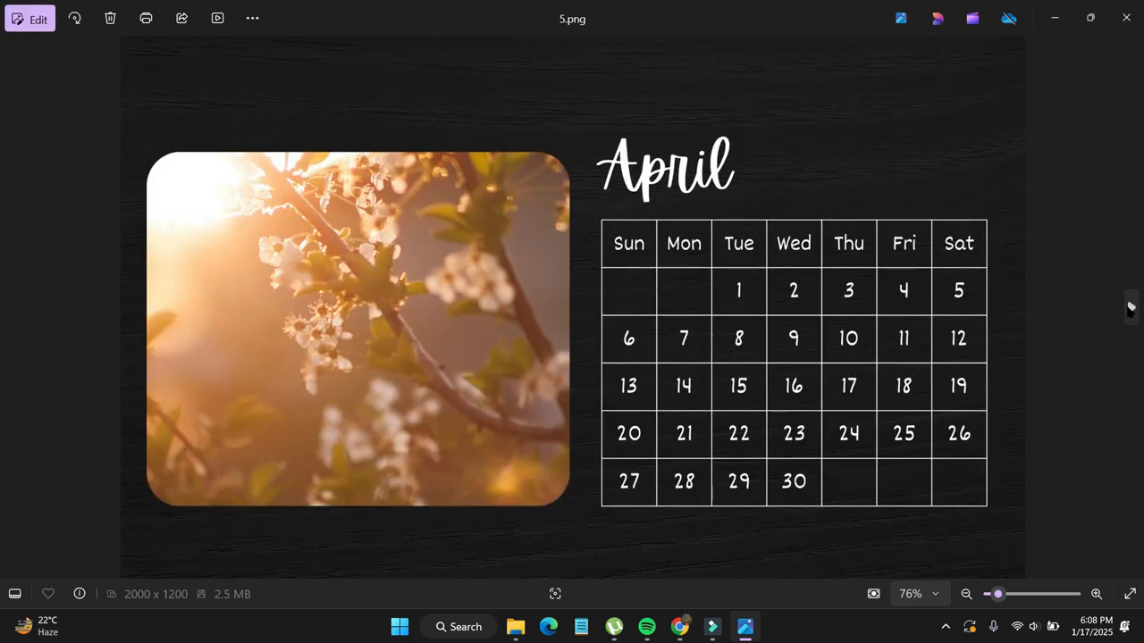
pyautogui.click(1130, 309)
pyautogui.click(1130, 309)
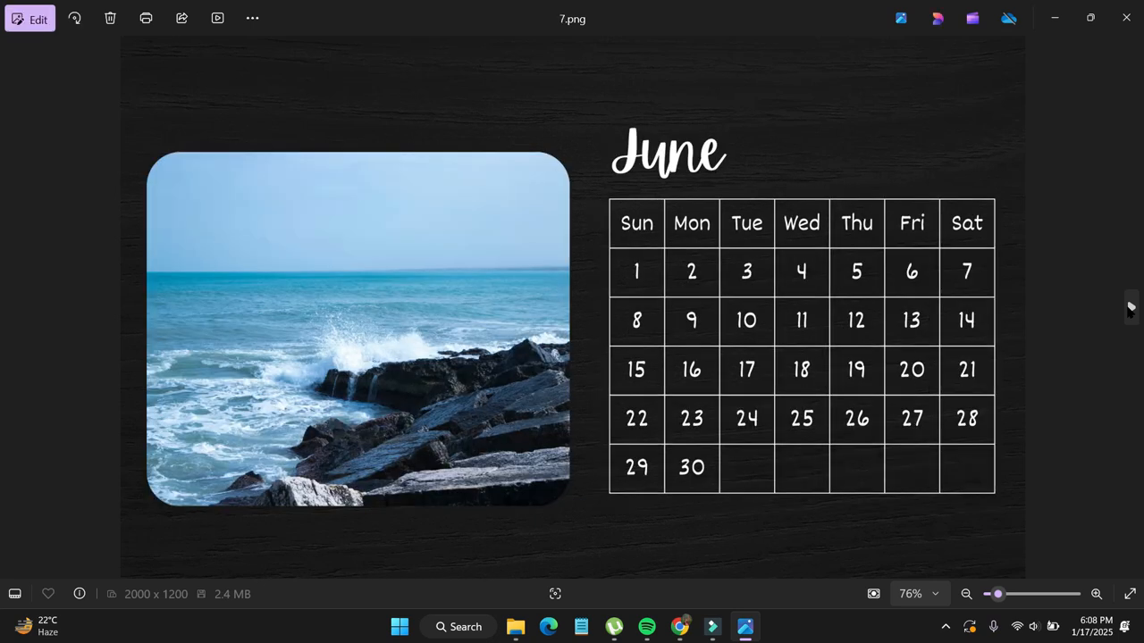
pyautogui.click(1129, 308)
pyautogui.click(1130, 309)
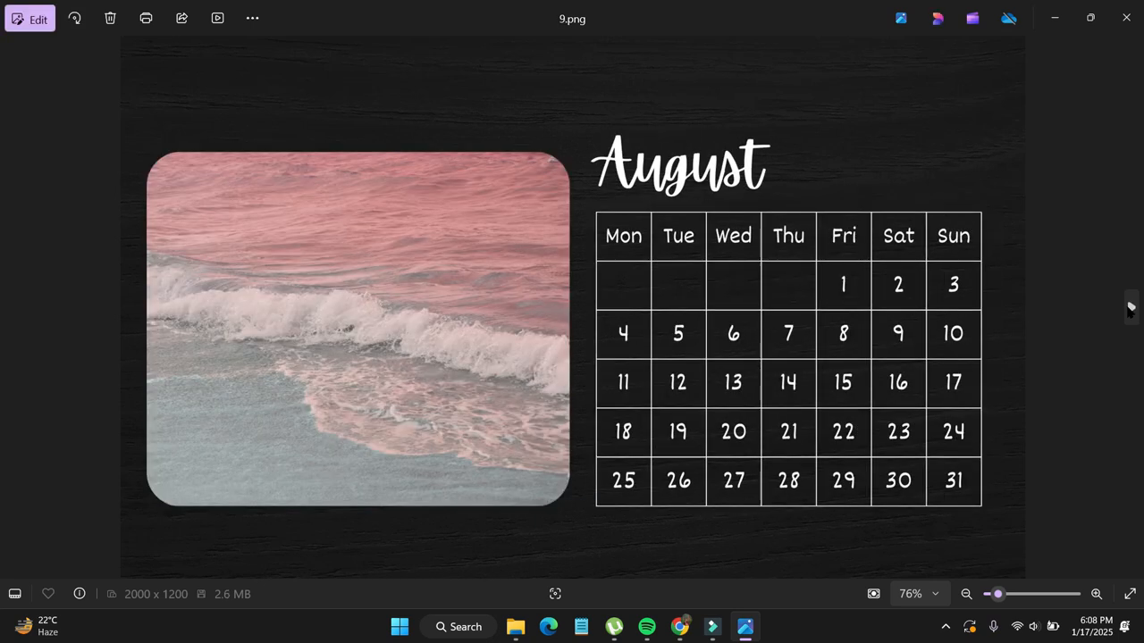
pyautogui.click(1129, 308)
pyautogui.click(1130, 308)
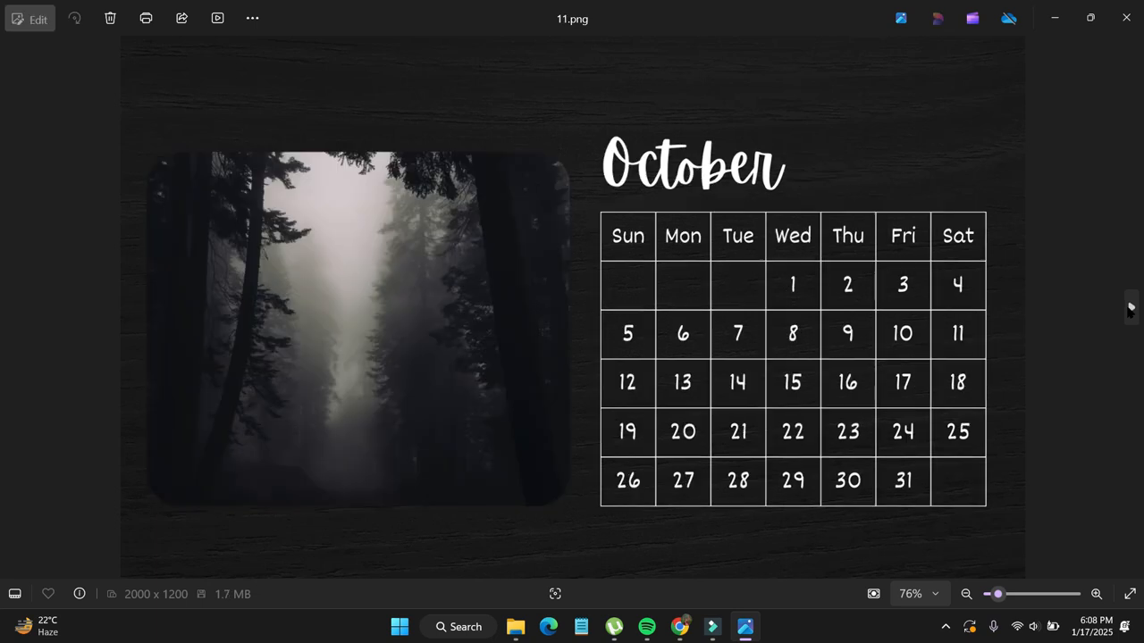
pyautogui.click(1129, 309)
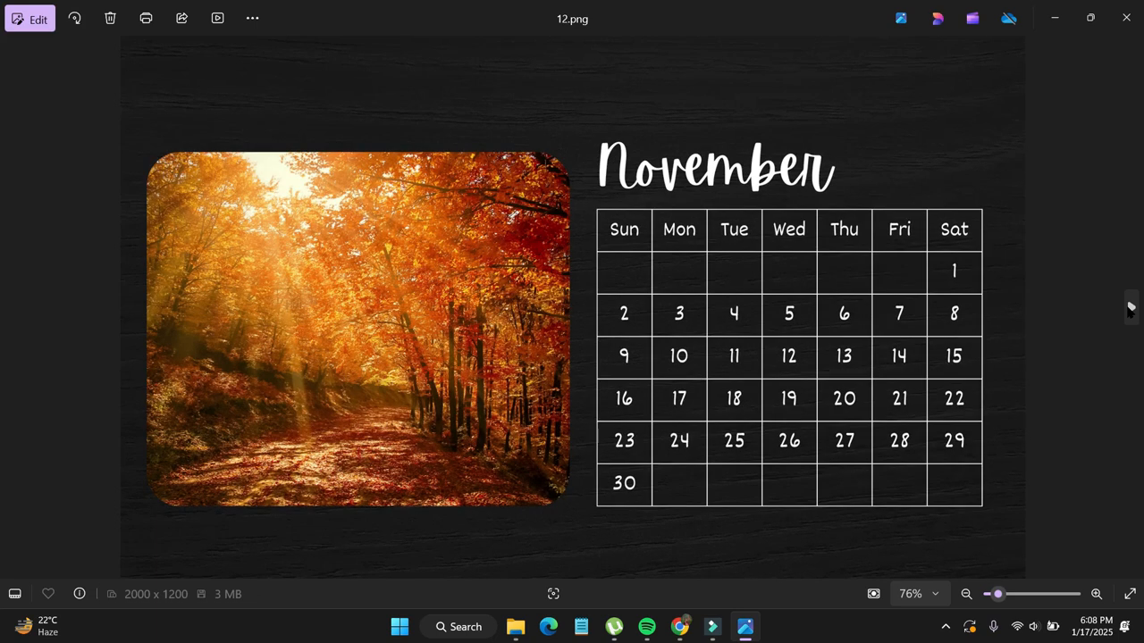
pyautogui.click(1130, 309)
pyautogui.hotkey('alt', 'Tab')
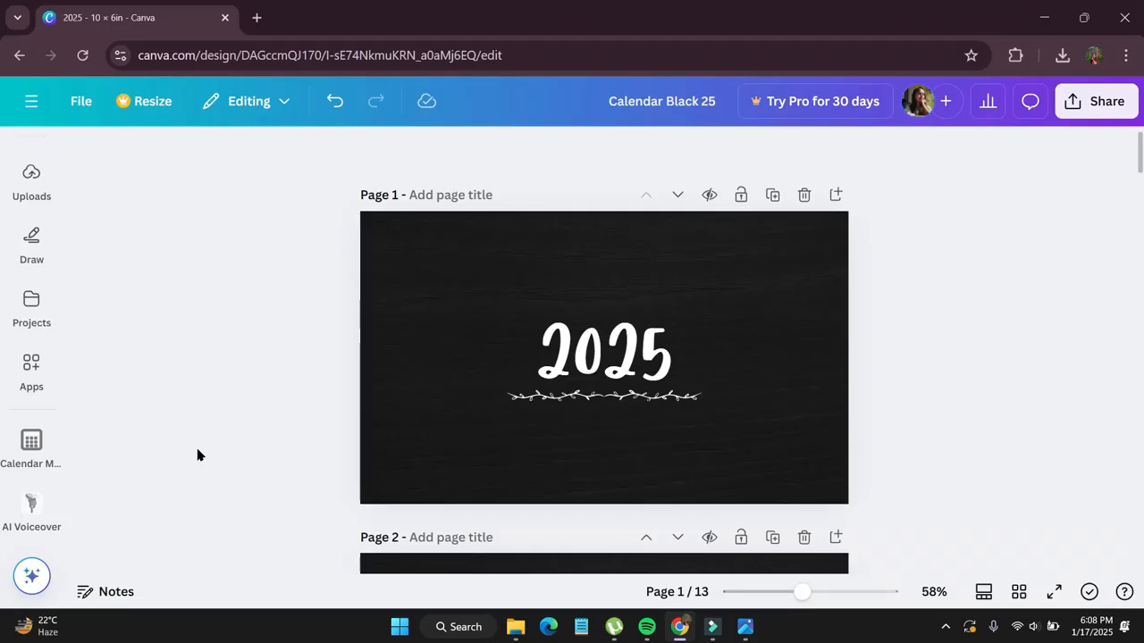